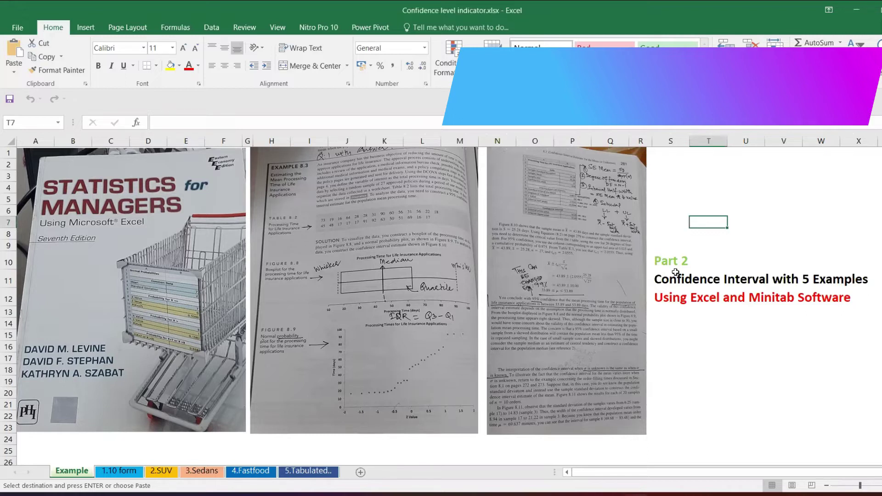
Step: Select the subtitle cell, then the book cover, middle page and right-hand page photos in turn
click(672, 300)
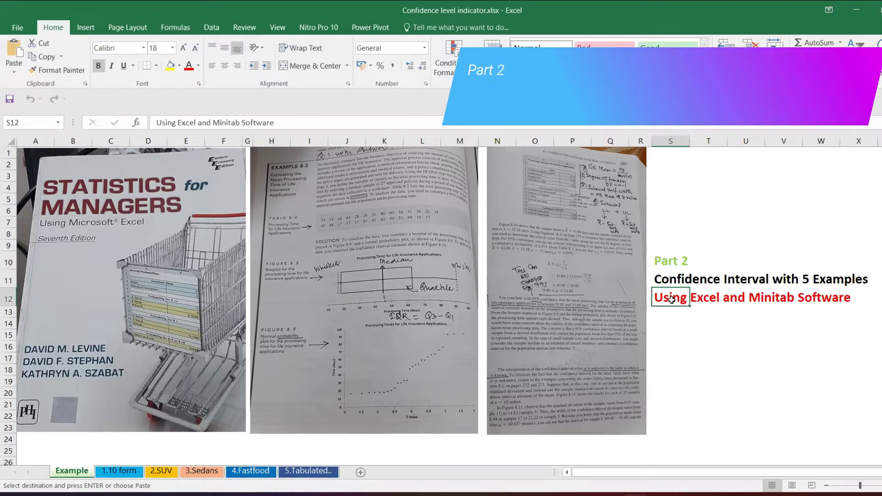
click(143, 281)
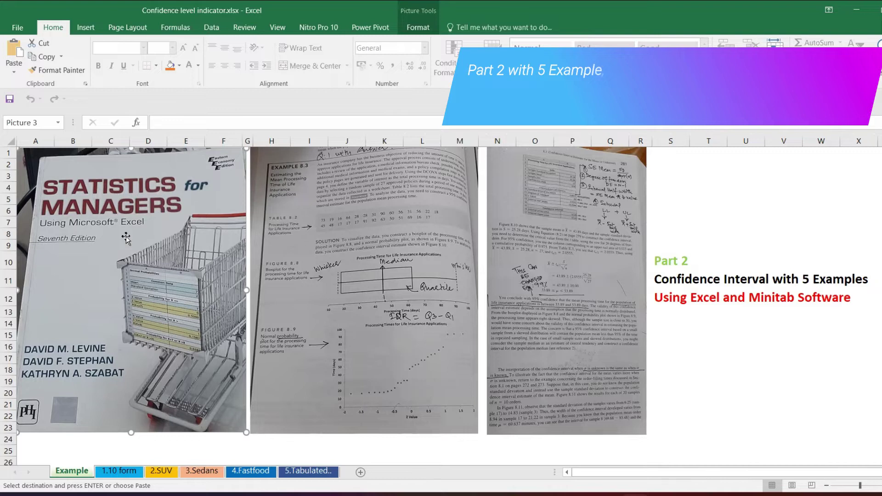
click(331, 228)
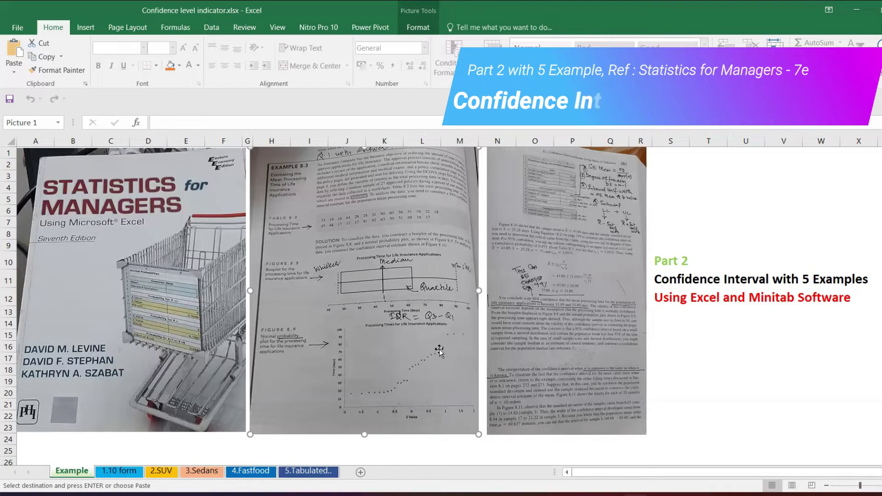
click(565, 242)
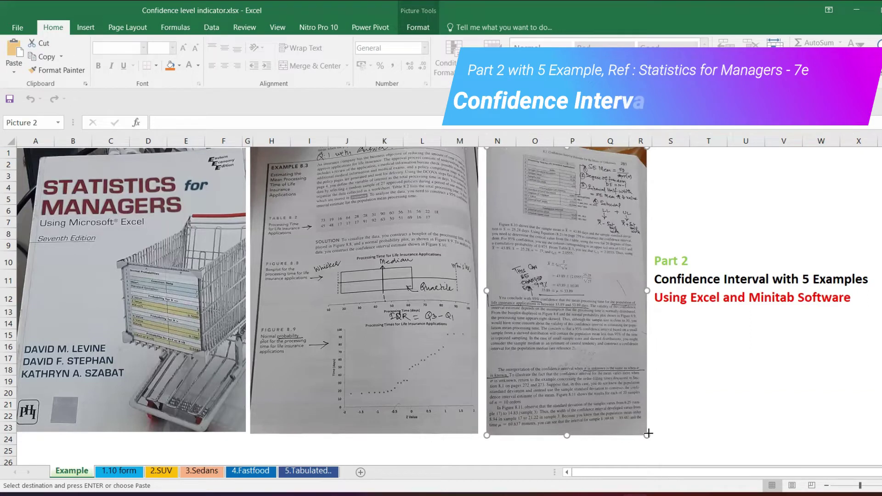
Step: Enlarge the right-hand page photo, reposition it, and go to the 1.10 form sheet
drag(647, 433, 785, 459)
drag(676, 362, 641, 407)
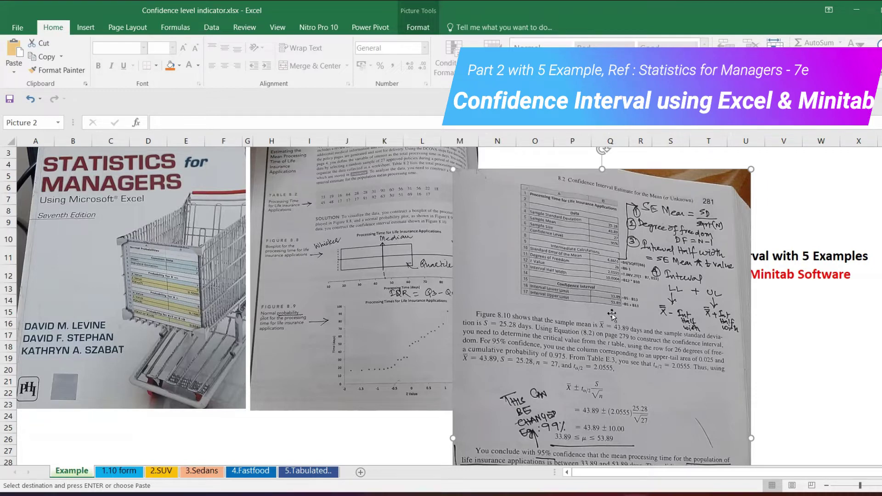
drag(646, 299, 667, 263)
click(134, 477)
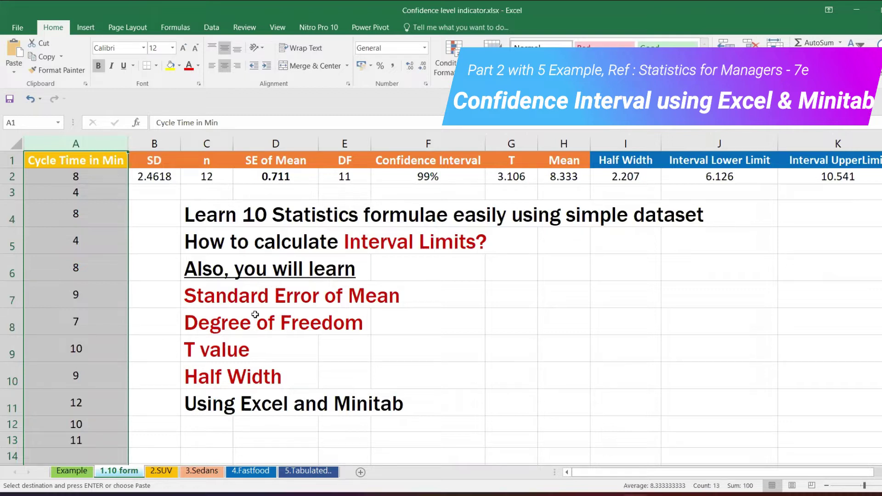
Step: Clear all the old cycle-time values from A2:A13
click(102, 191)
drag(93, 175, 93, 437)
key(BackSpace)
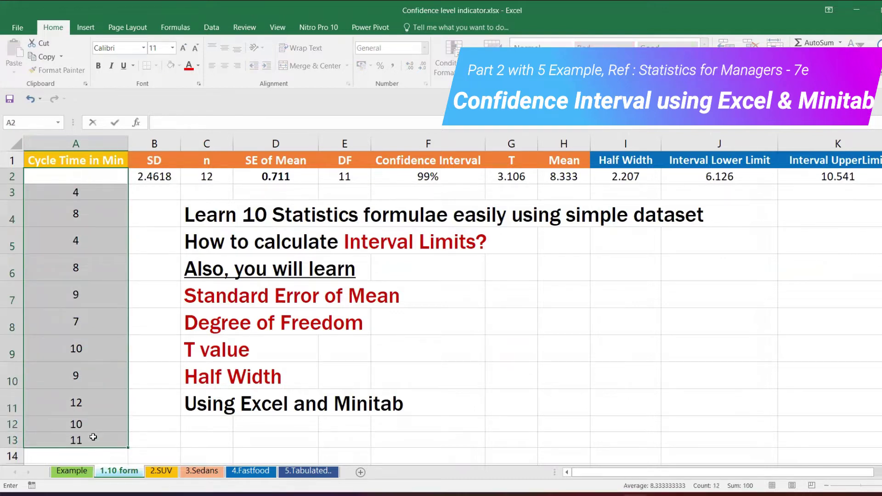
click(149, 192)
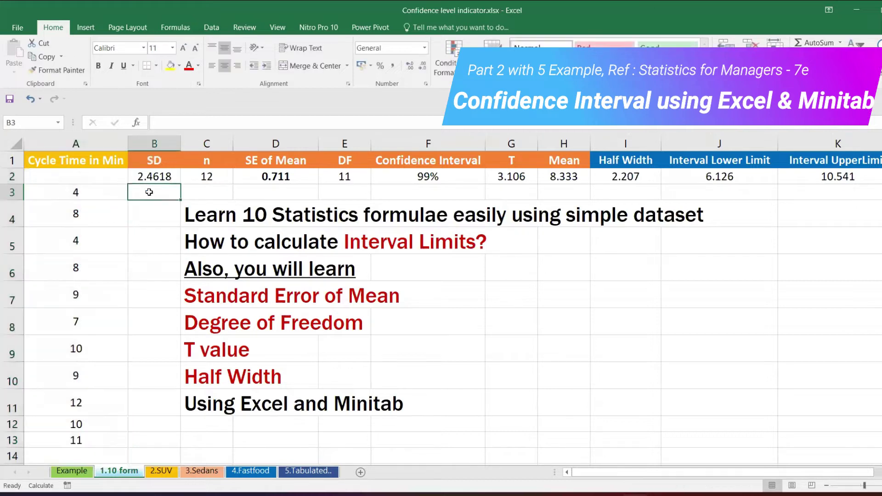
drag(102, 191, 80, 441)
key(BackSpace)
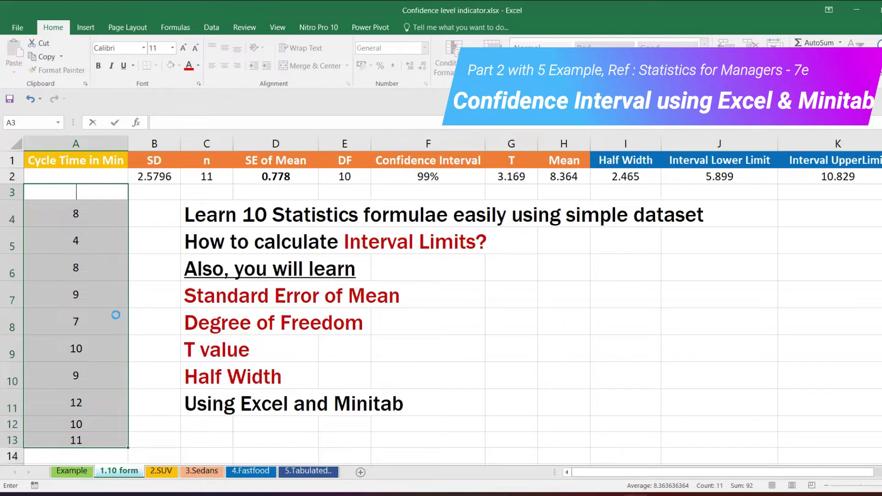
click(118, 384)
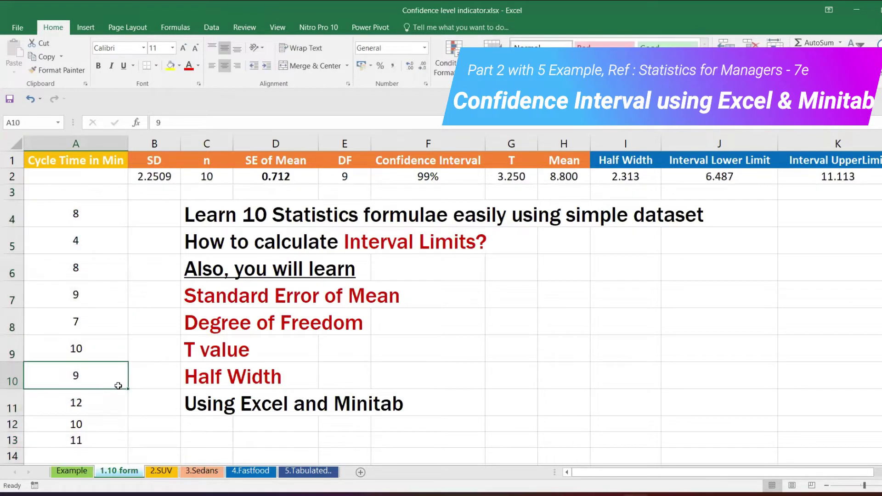
key(Delete)
drag(98, 217, 104, 357)
key(Delete)
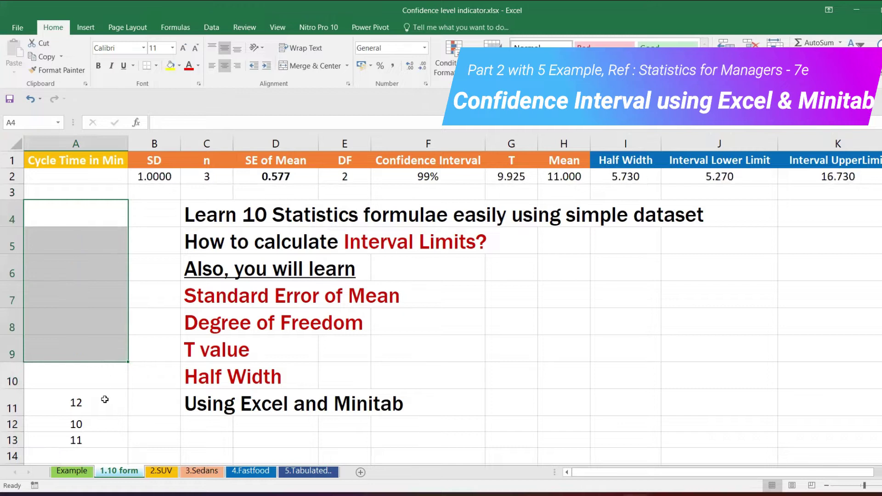
drag(104, 404, 105, 439)
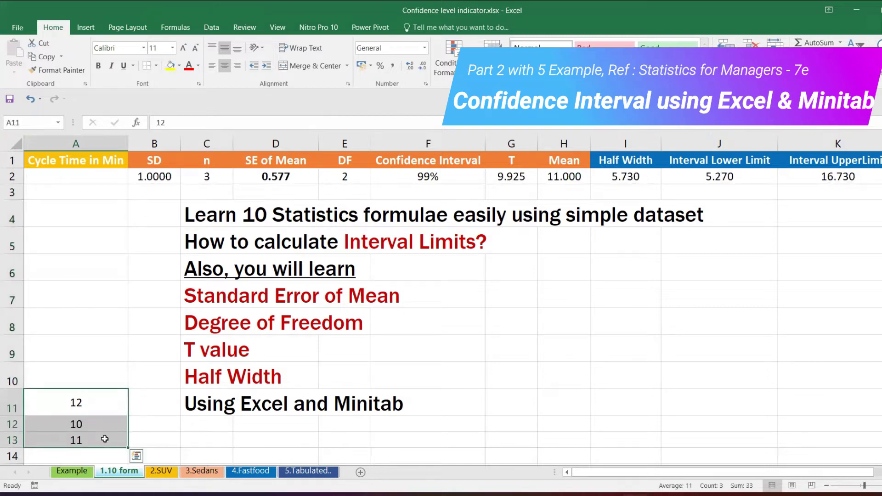
key(Delete)
Step: Enter the values 1, 2, 3, 4, 5 and 6 in cells A2 through A7
click(112, 180)
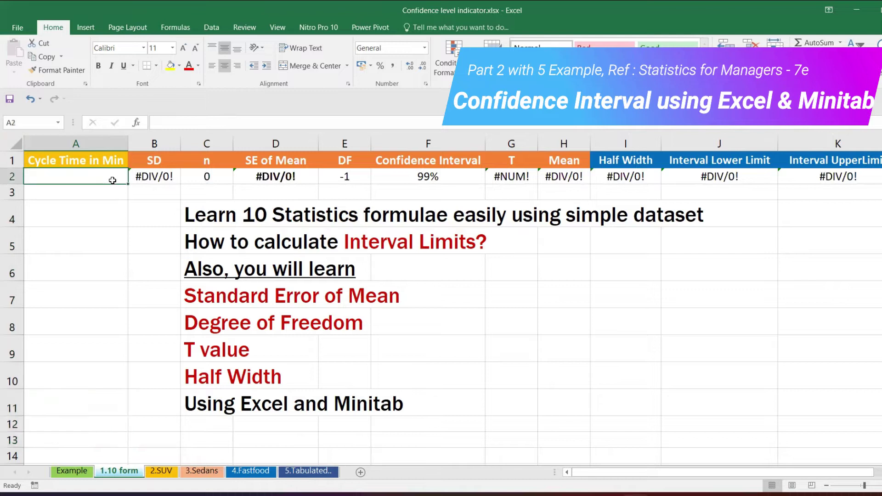
text(1)
key(Return)
text(2)
key(Return)
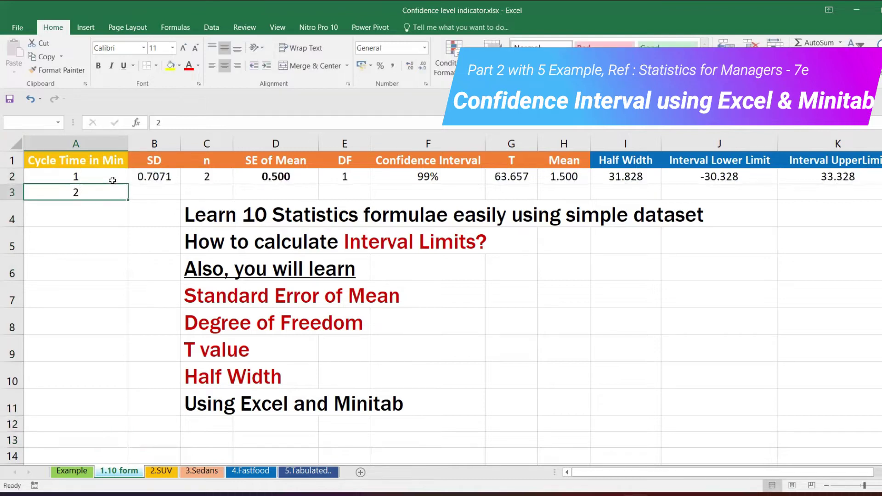
text(3)
key(Return)
text(4)
key(Return)
text(5)
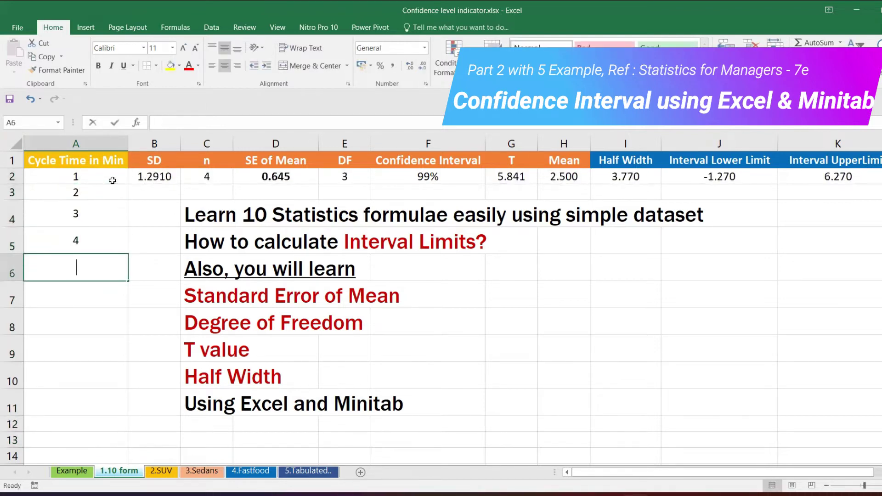
key(Return)
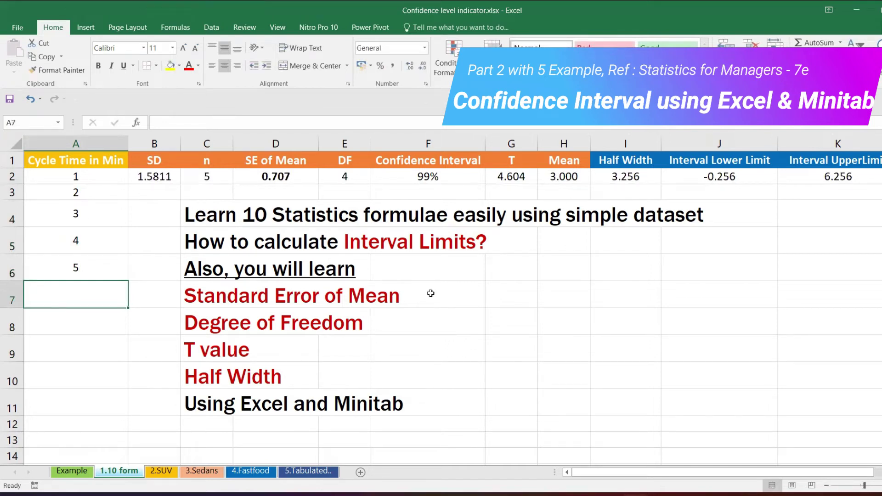
text(6)
key(Return)
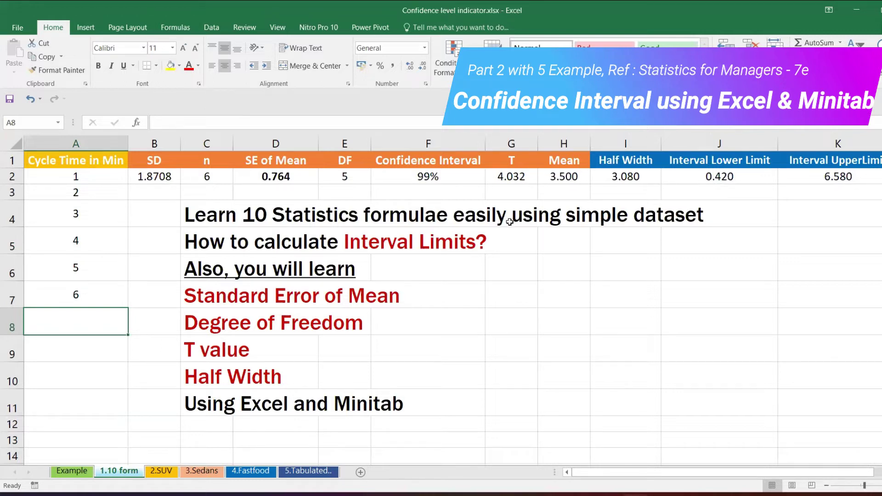
Step: Go to the 2.SUV sheet with 18 mpg values and the 95% interval 20.530 to 22.692
click(173, 476)
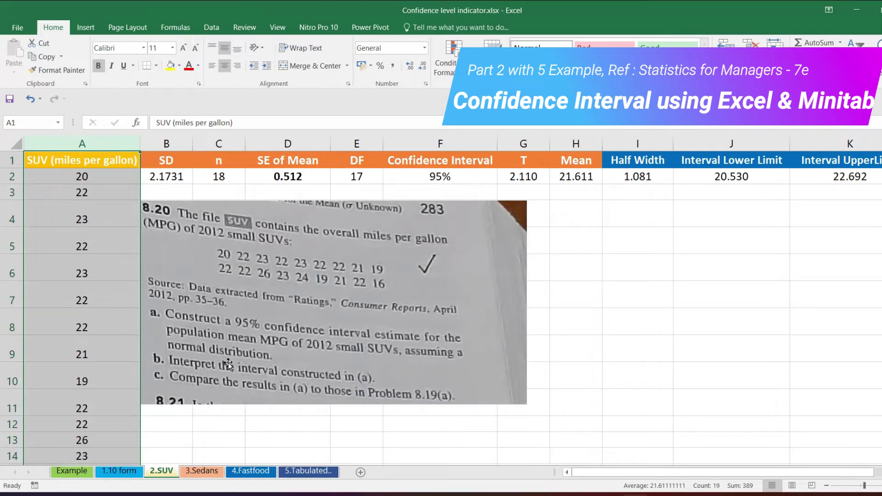
click(88, 474)
Step: Review the SUV data and the standard deviation, count, df, t-value and limit formulas
drag(104, 178, 104, 247)
click(104, 177)
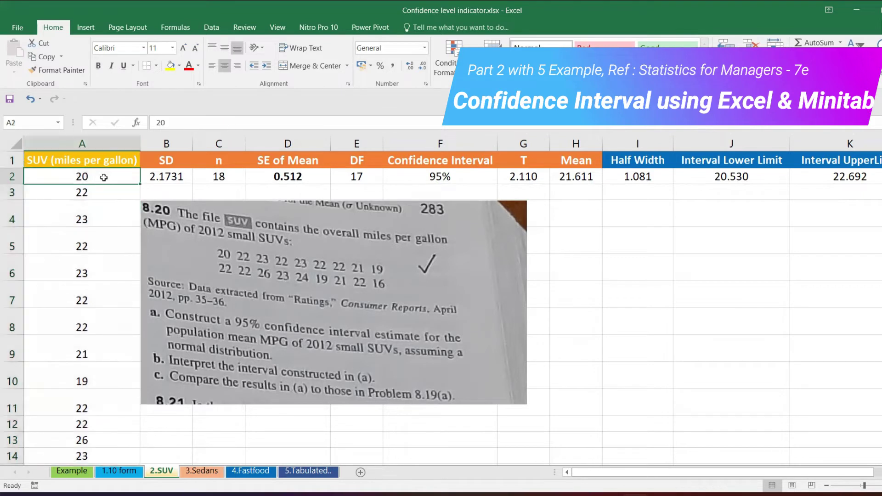
key(shift+Down)
key(shift+Down)
key(shift+Down)
key(shift+Down)
key(shift+Down)
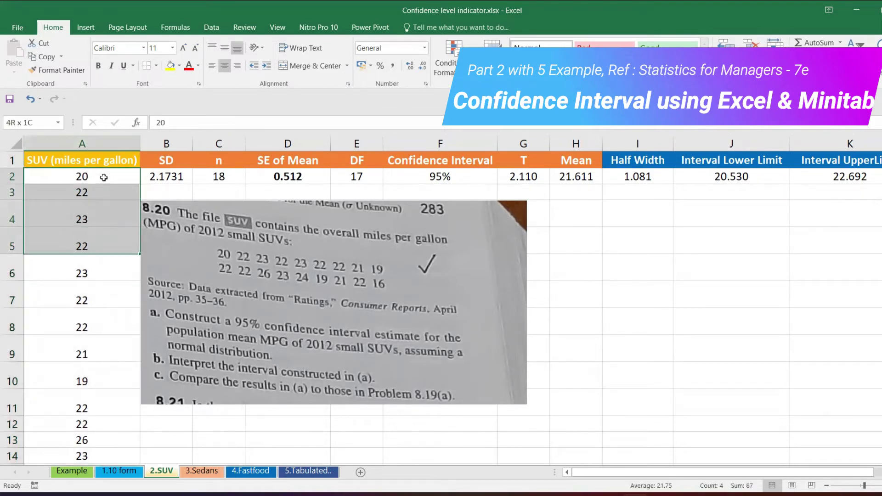
key(Down)
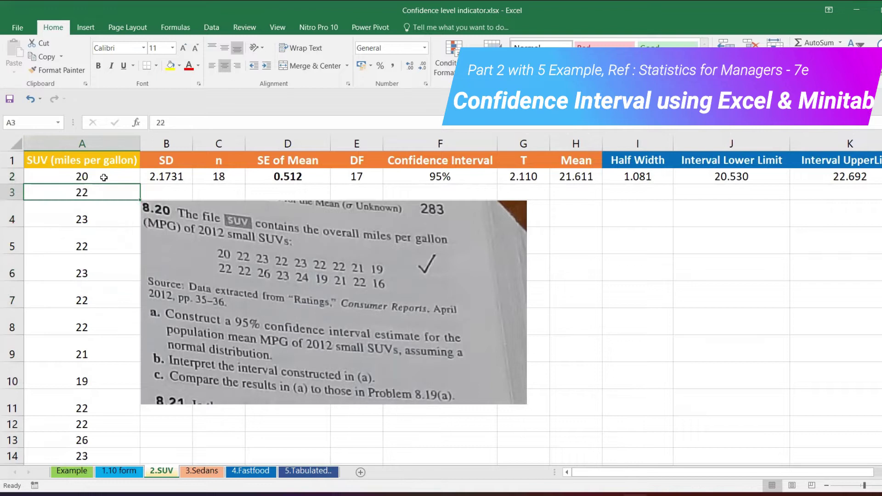
click(189, 178)
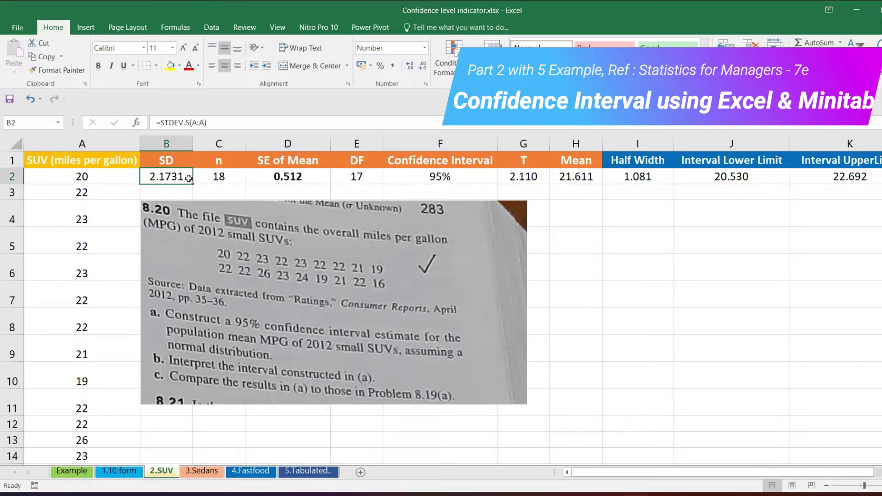
key(Right)
key(Right)
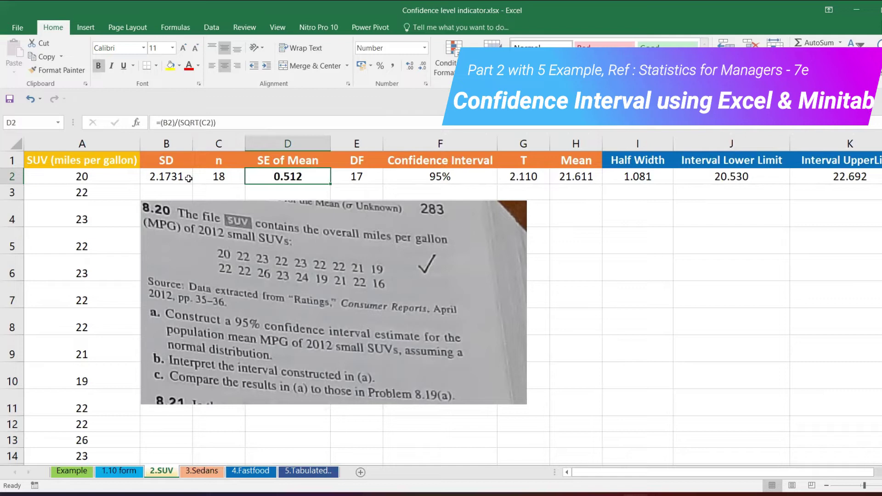
key(Right)
key(Right)
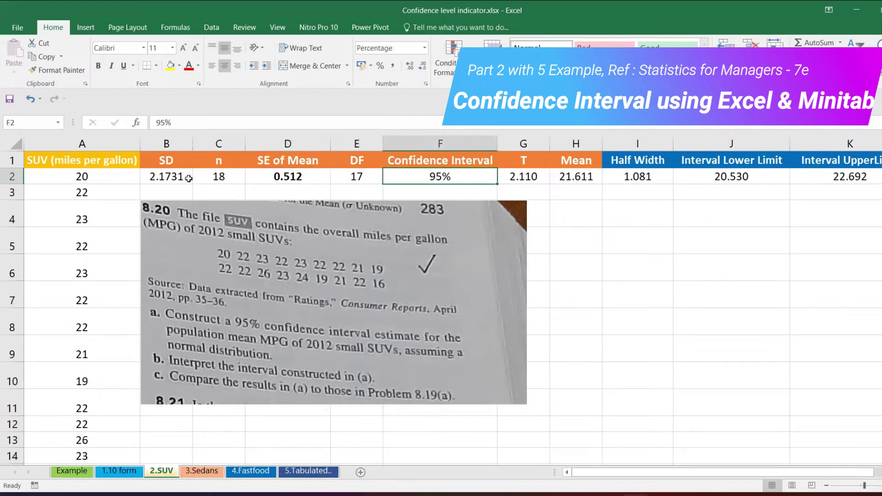
click(506, 180)
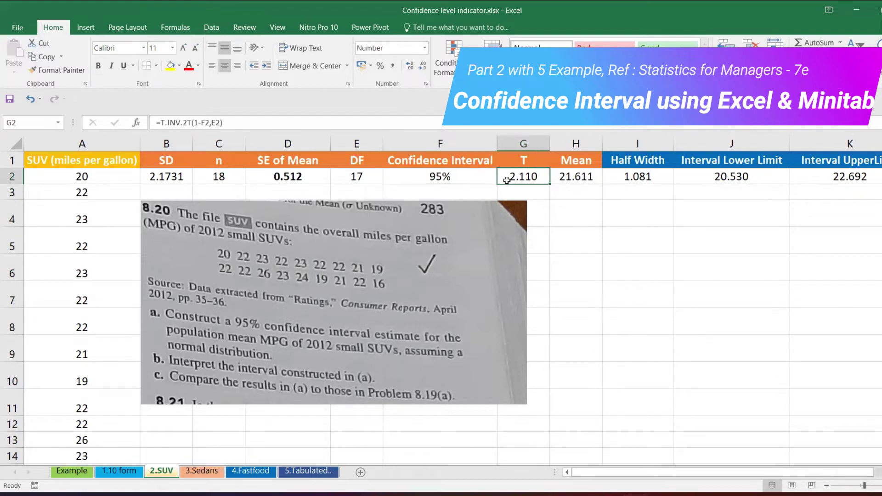
click(713, 179)
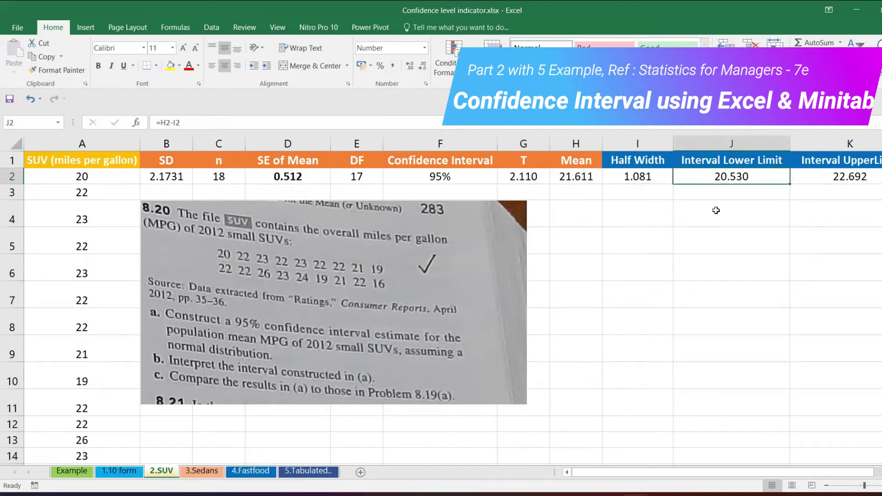
click(829, 176)
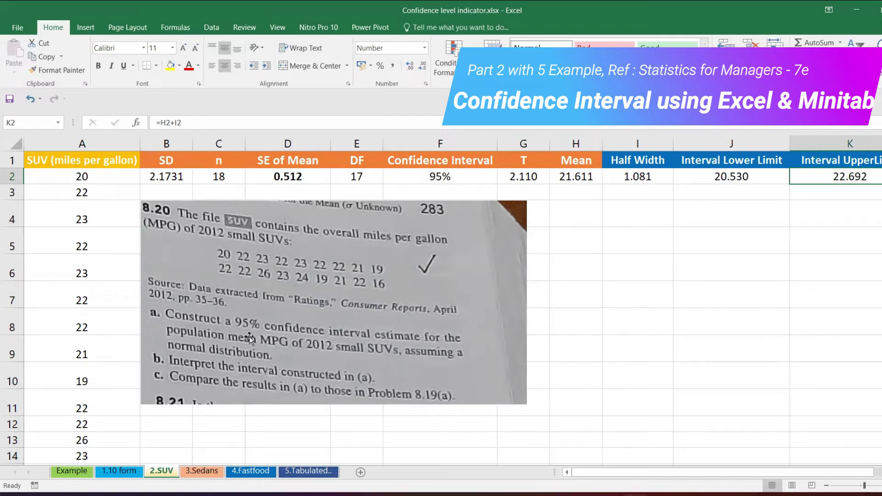
Step: Try 40 in A2 to watch the interval recalculate, then undo it back to 20
click(91, 178)
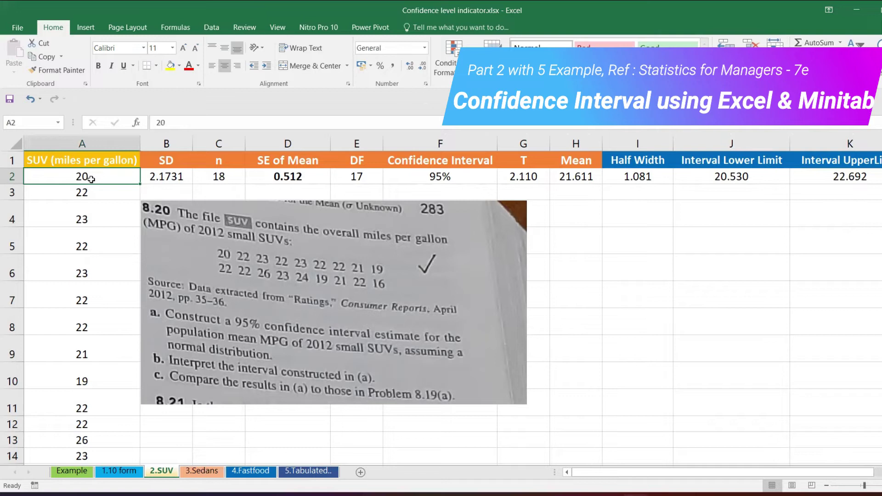
text(40)
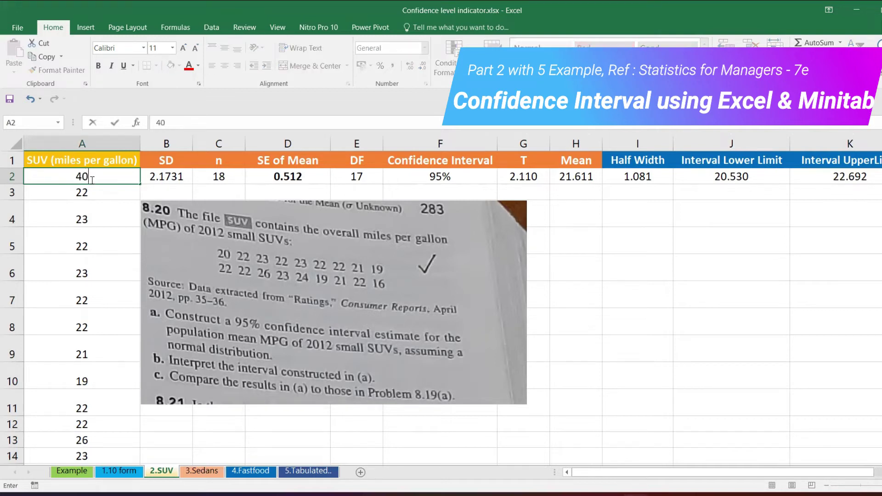
key(Return)
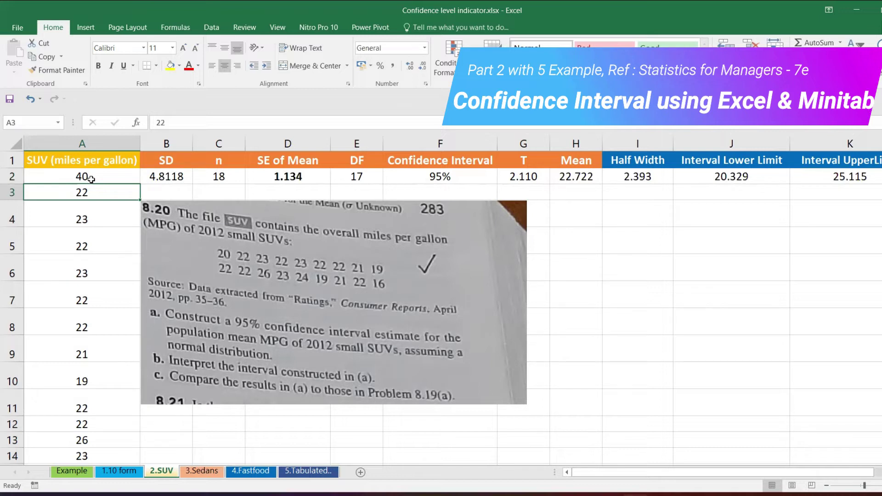
key(ctrl+z)
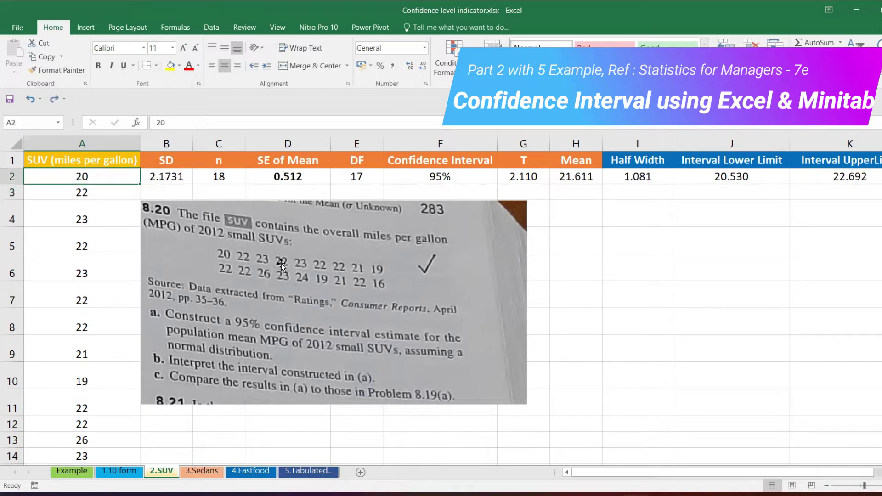
Step: Go to the 3.Sedans sheet and review its 16 mpg values and degrees-of-freedom formula
click(199, 476)
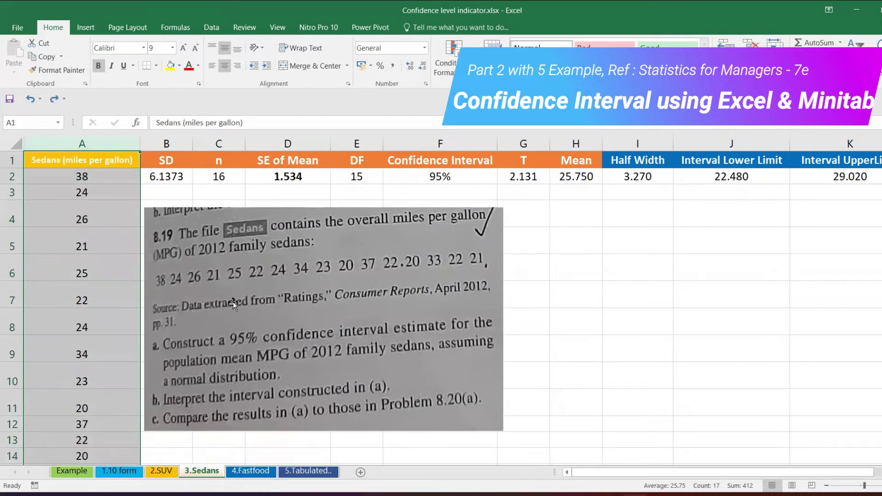
drag(113, 179, 109, 406)
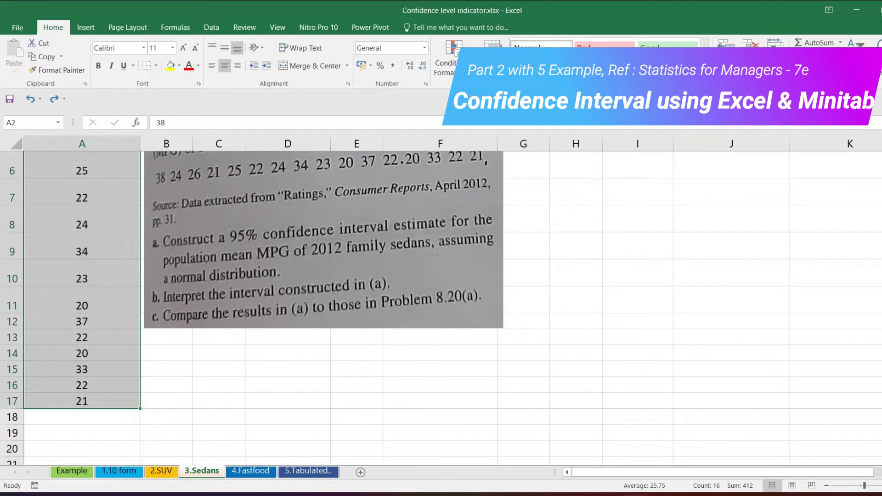
scroll(872, 272, up, 2)
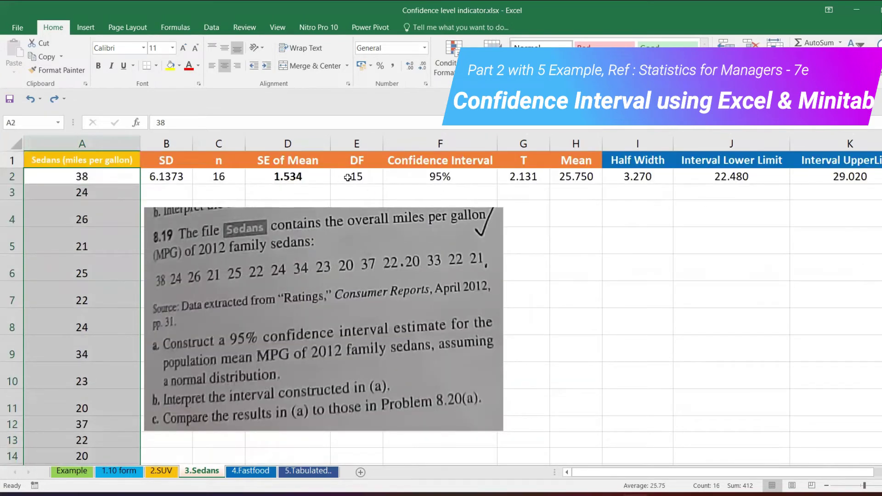
click(348, 177)
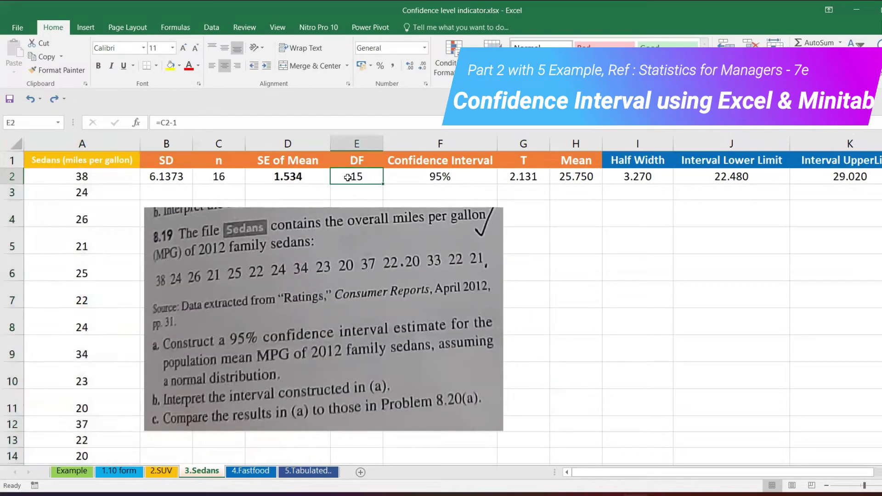
click(94, 144)
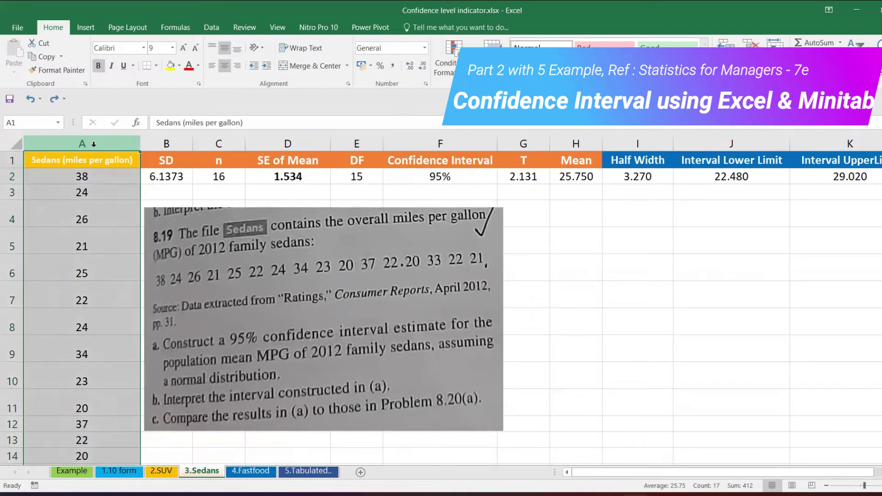
click(103, 190)
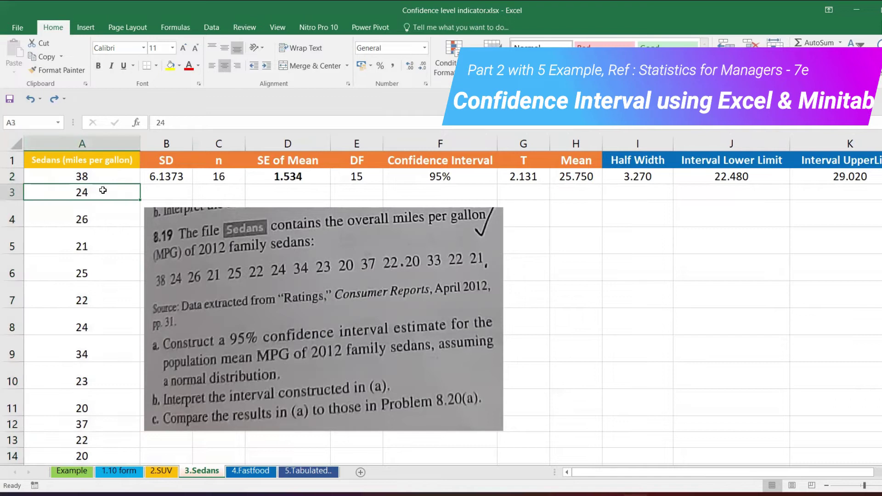
key(Down)
key(Down)
key(Down)
key(Down)
key(Down)
key(Down)
key(Down)
key(Down)
key(Down)
key(Down)
key(Down)
key(Down)
key(Down)
key(Down)
key(Down)
key(Down)
key(Down)
key(Down)
key(Down)
key(Down)
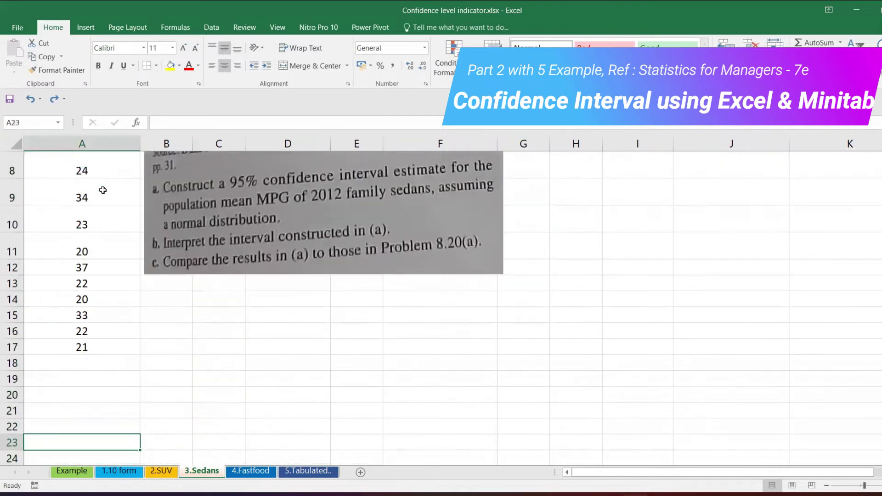
key(Up)
key(Up)
key(Up)
key(Up)
key(Up)
key(Up)
key(Up)
key(Up)
key(Up)
key(Up)
key(Up)
key(Up)
key(Up)
key(Up)
key(Up)
key(Up)
key(Up)
key(Up)
key(Up)
key(Up)
key(Up)
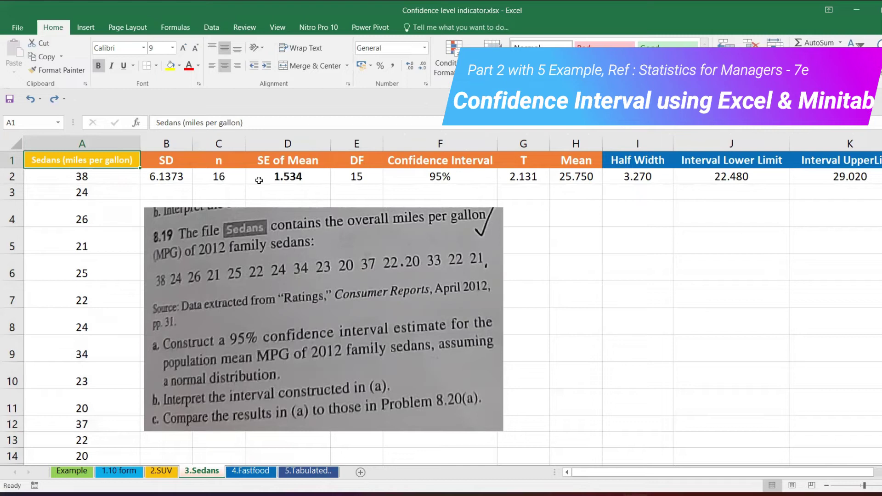
click(232, 177)
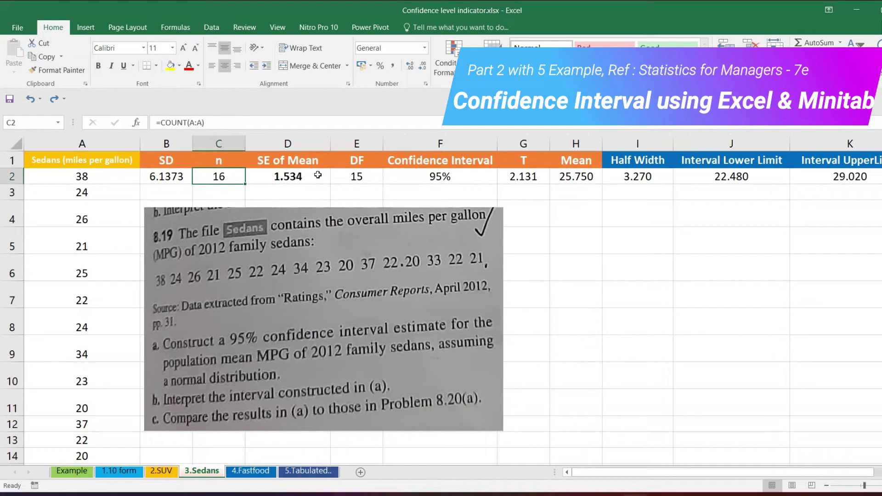
click(464, 177)
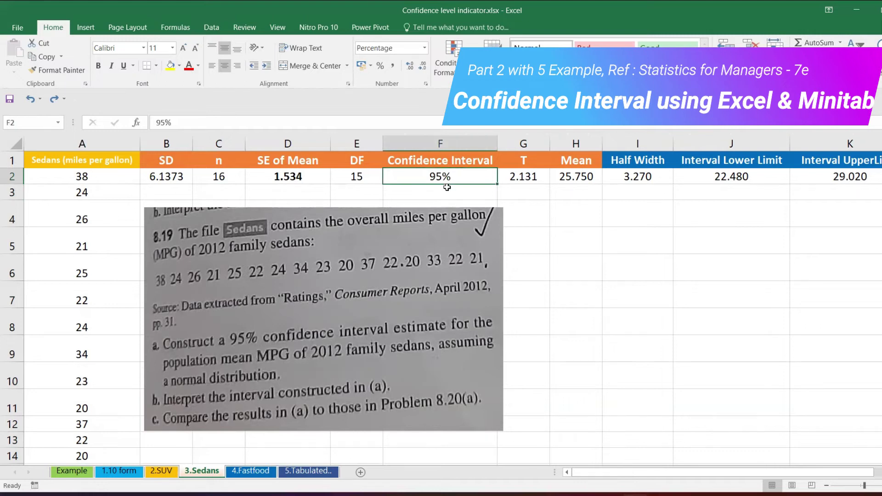
text(99)
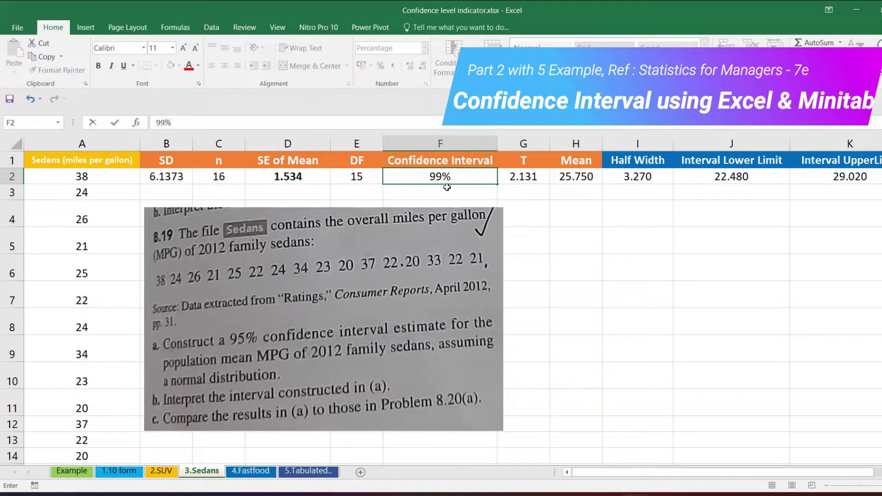
key(Return)
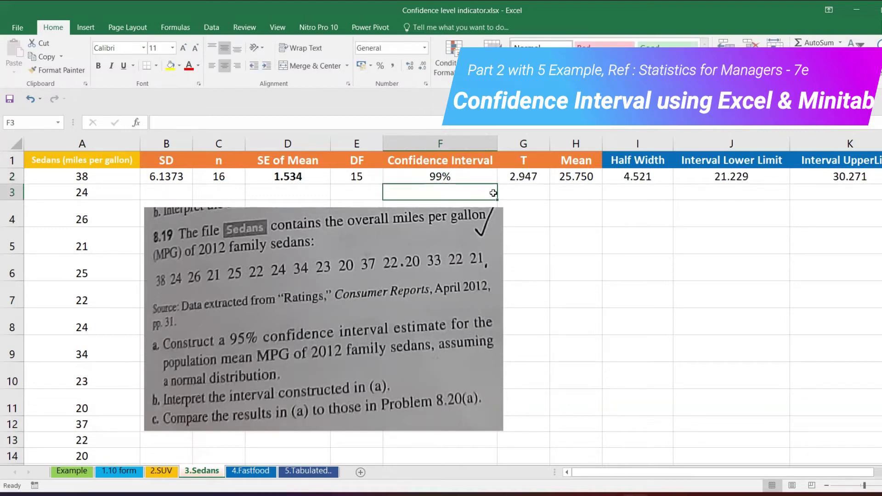
click(473, 179)
text(95)
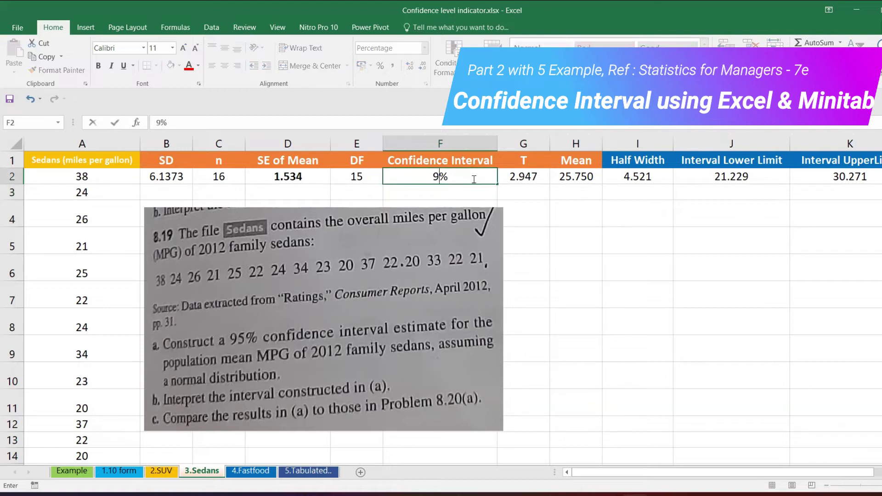
key(Return)
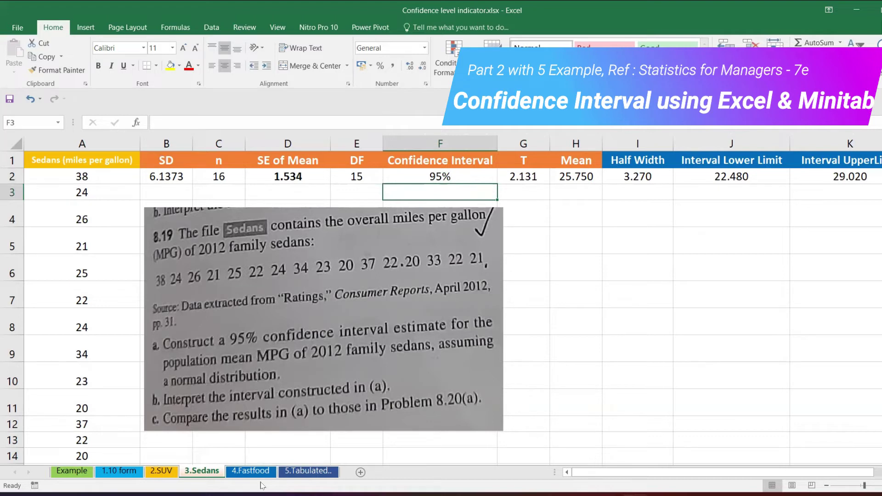
Step: Go to the 4.Fastfood sheet and select its textbook problem 8.18 picture
click(259, 472)
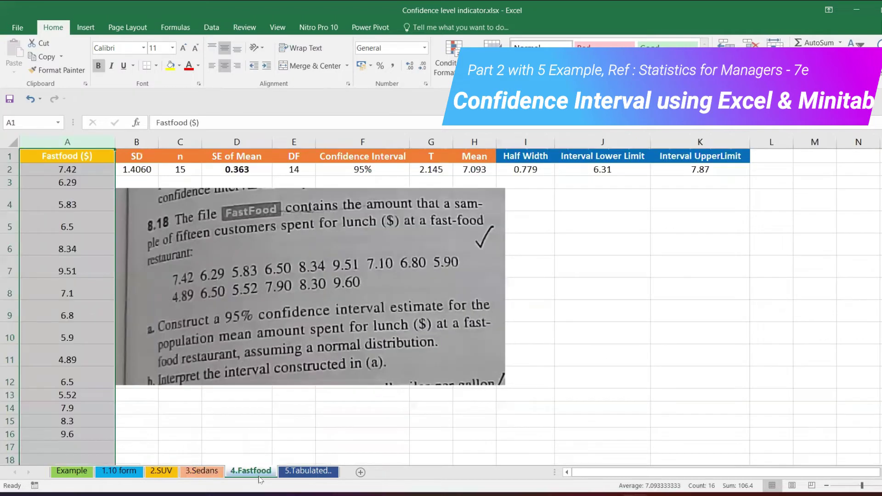
click(274, 321)
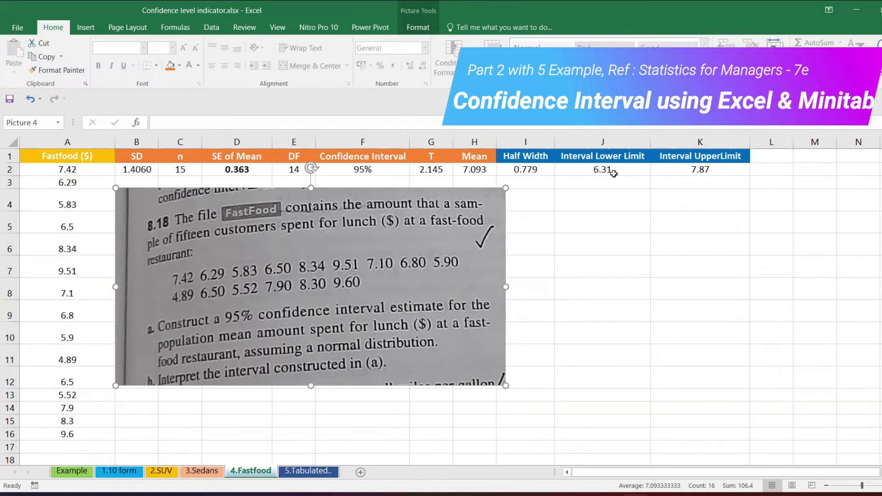
Step: Check the 5.Tabulated standard error and df formulas, then move the textbook photo beside the results
click(328, 474)
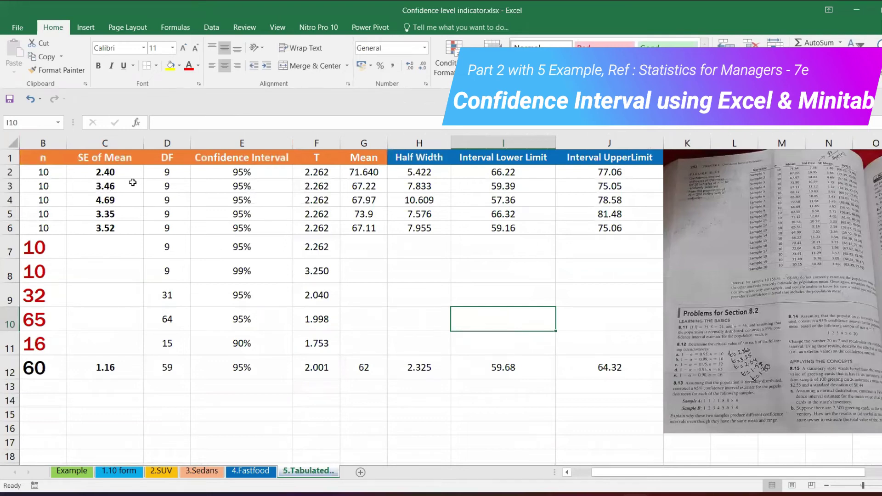
click(124, 169)
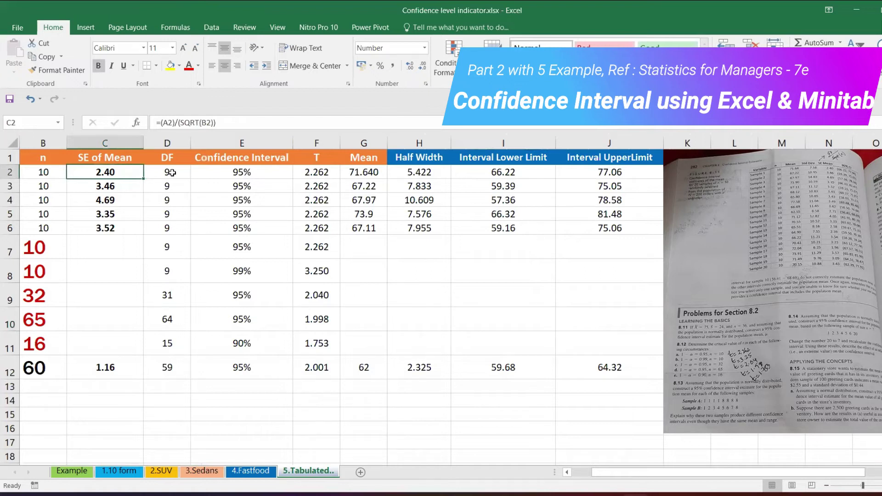
click(173, 172)
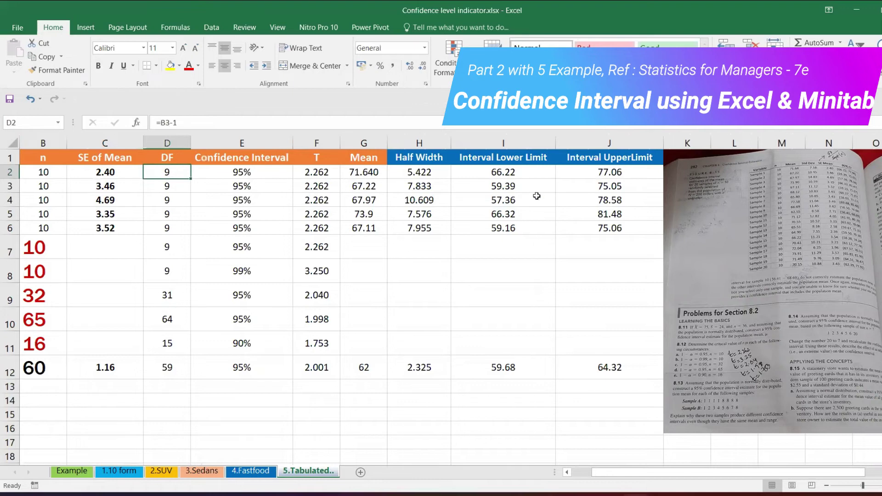
drag(799, 233, 765, 214)
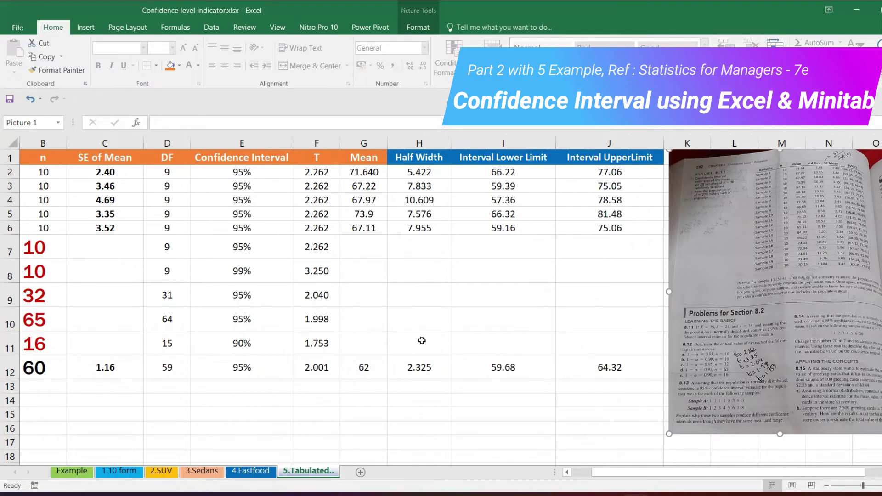
Step: Bring Minitab forward and choose Stat > Basic Statistics > 1-Sample t
mouse_move(605, 493)
click(608, 448)
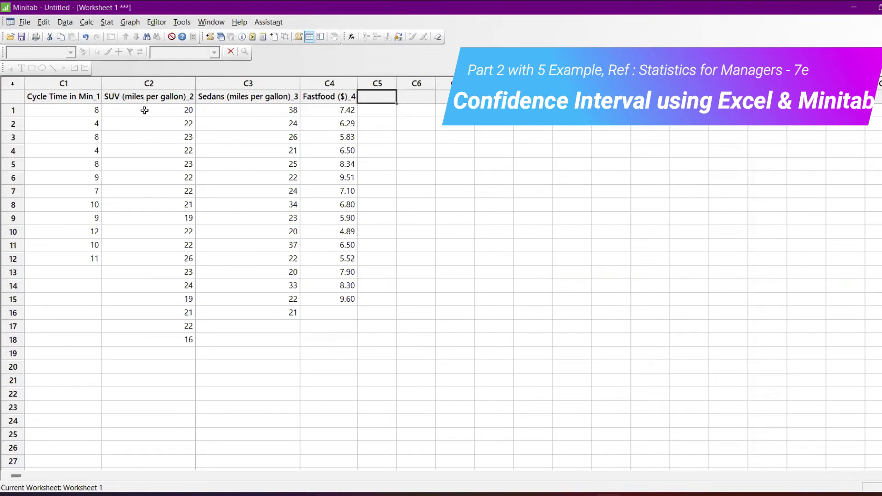
click(82, 24)
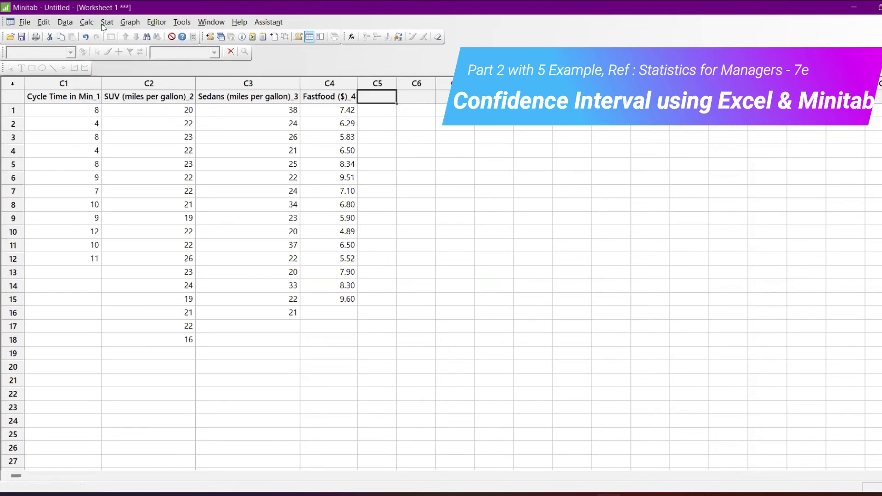
click(106, 23)
click(106, 23)
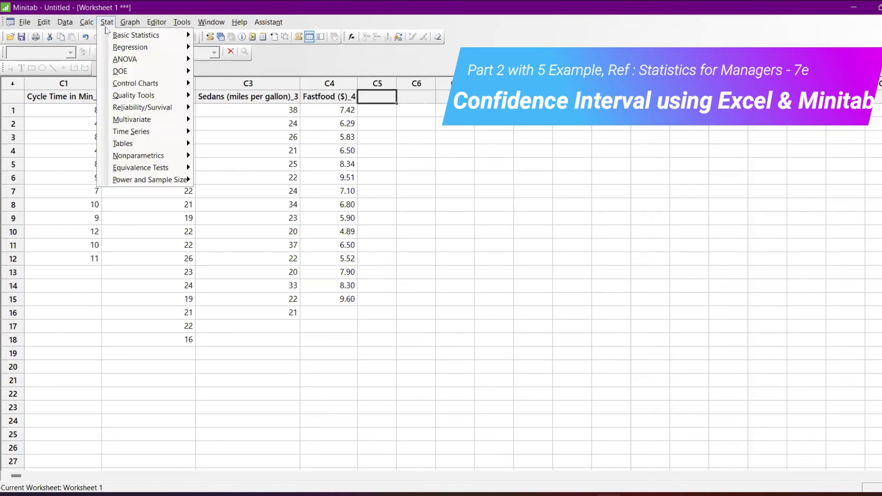
mouse_move(109, 35)
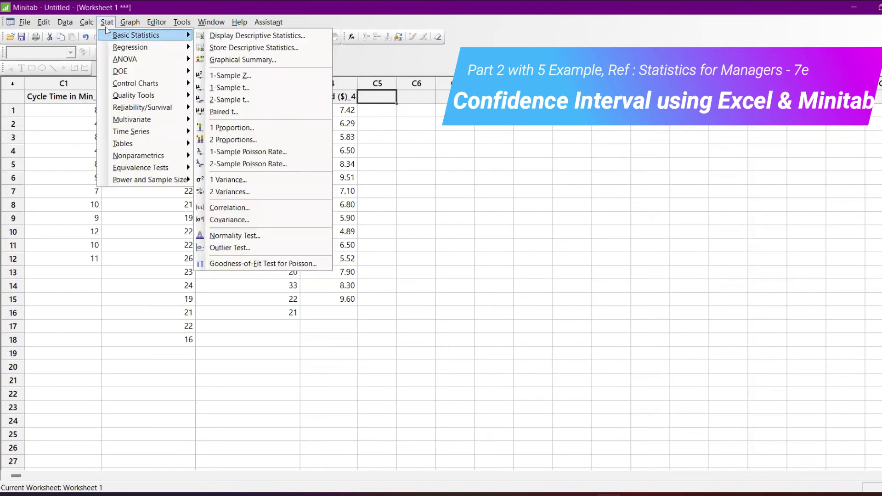
click(235, 88)
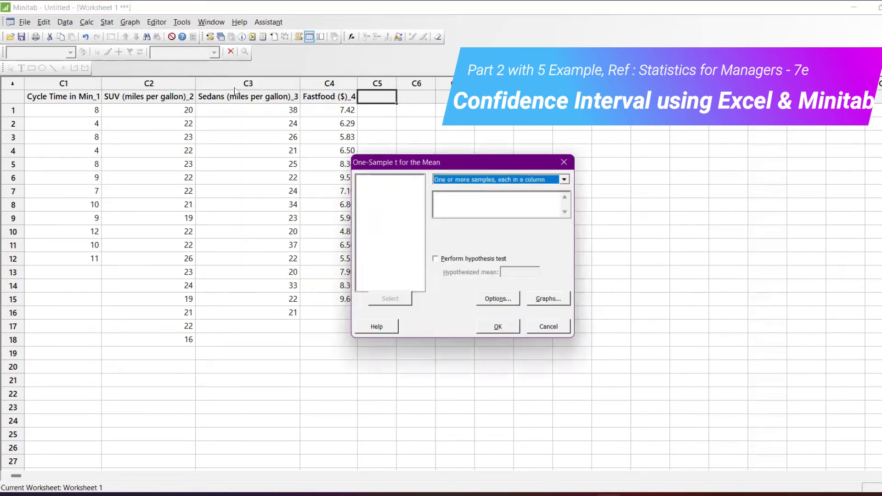
Step: Analyse SUV column C2 at 95.0% confidence and run the test
click(447, 202)
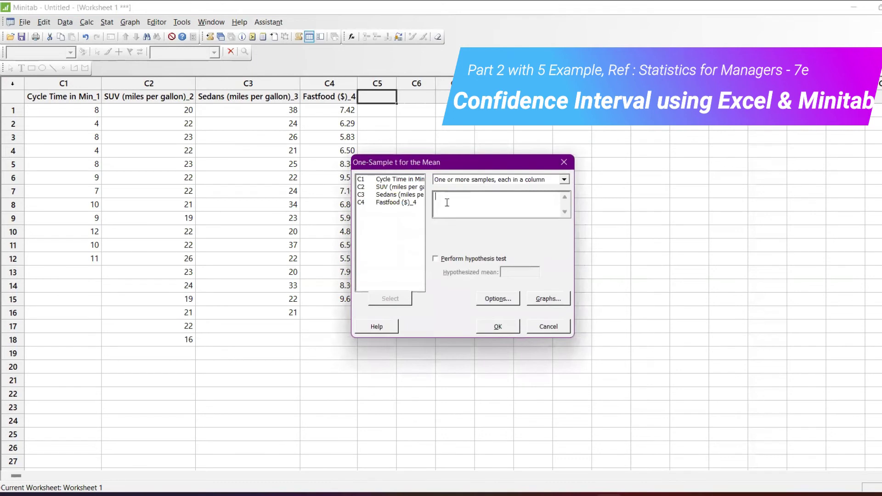
double_click(408, 189)
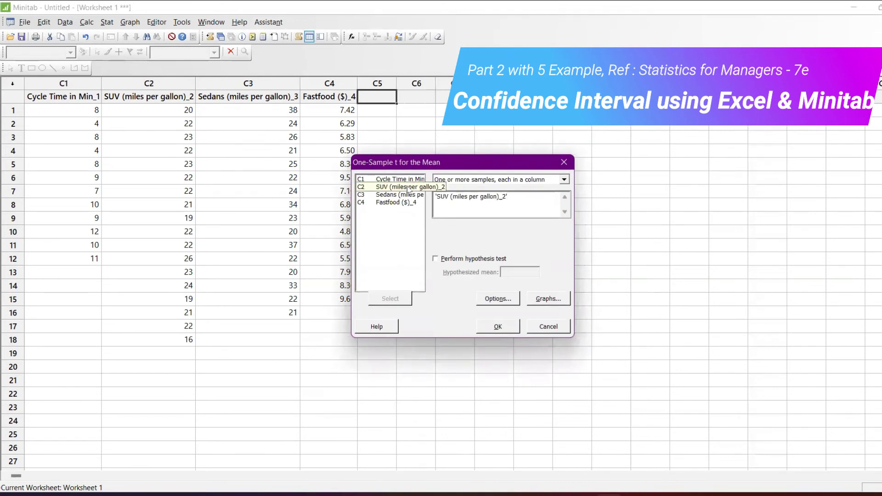
click(497, 300)
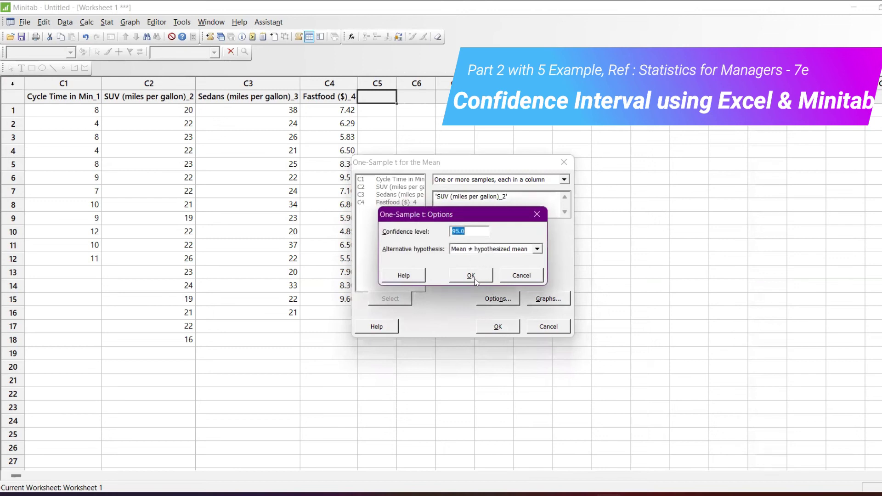
click(474, 277)
click(500, 326)
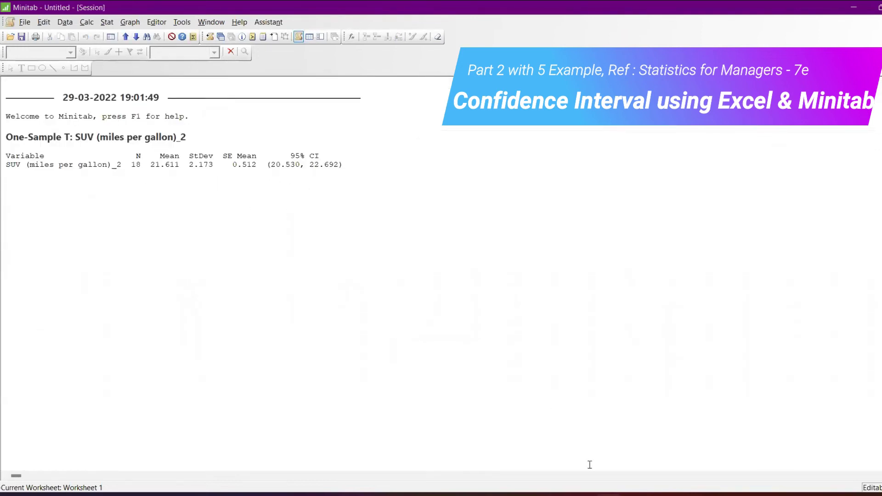
Step: Bring Excel back and resize its window beside Minitab
mouse_move(605, 489)
click(616, 459)
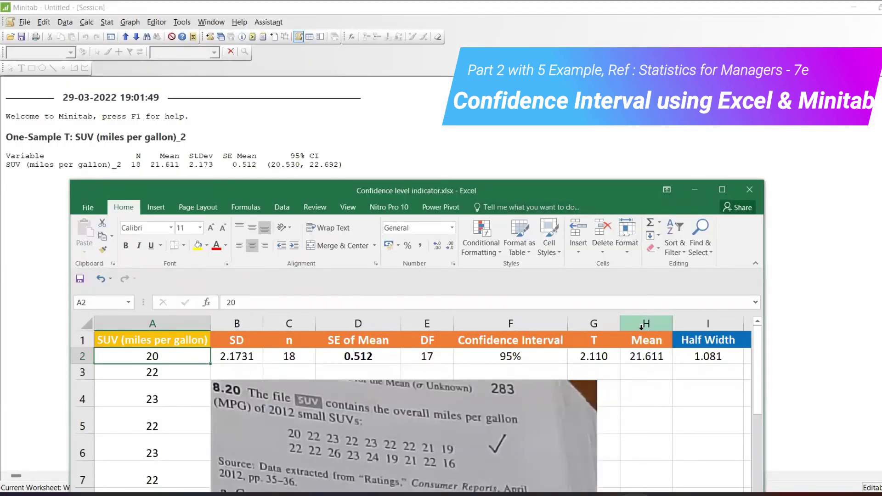
click(722, 189)
drag(668, 472, 685, 472)
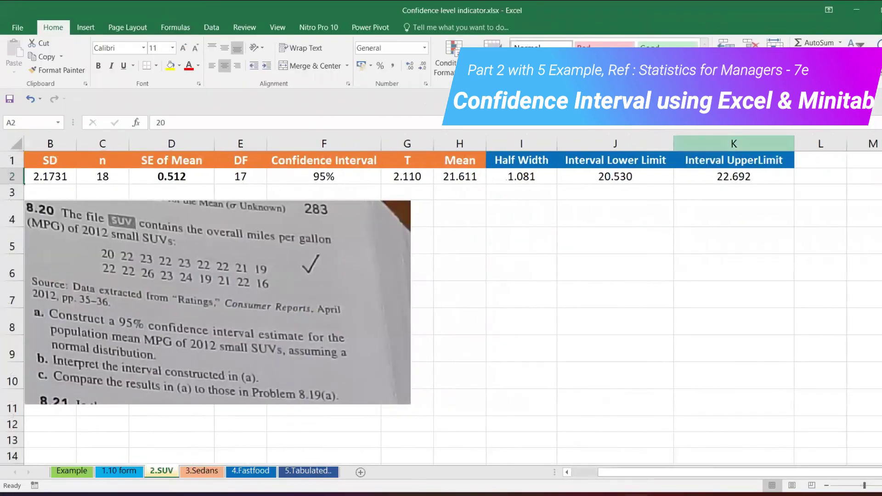
double_click(710, 22)
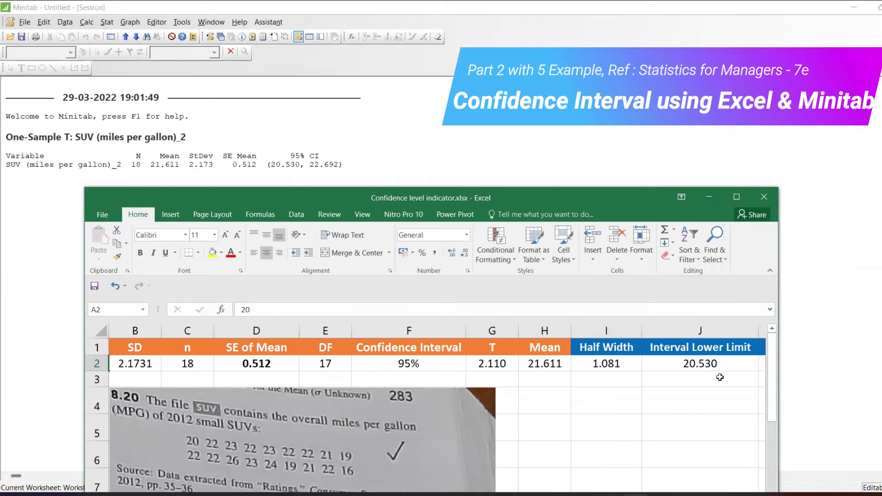
drag(772, 376, 771, 340)
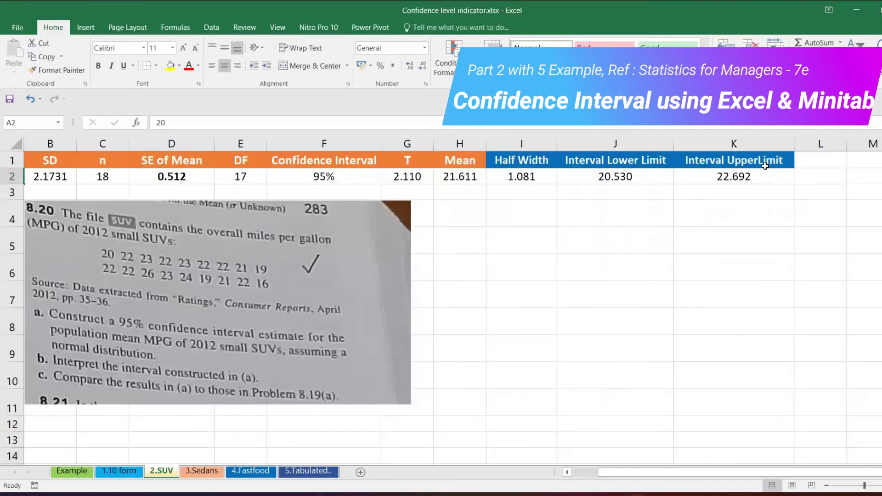
Step: Compare the SUV upper interval limit with Minitab's output, then minimize the workbook
click(764, 167)
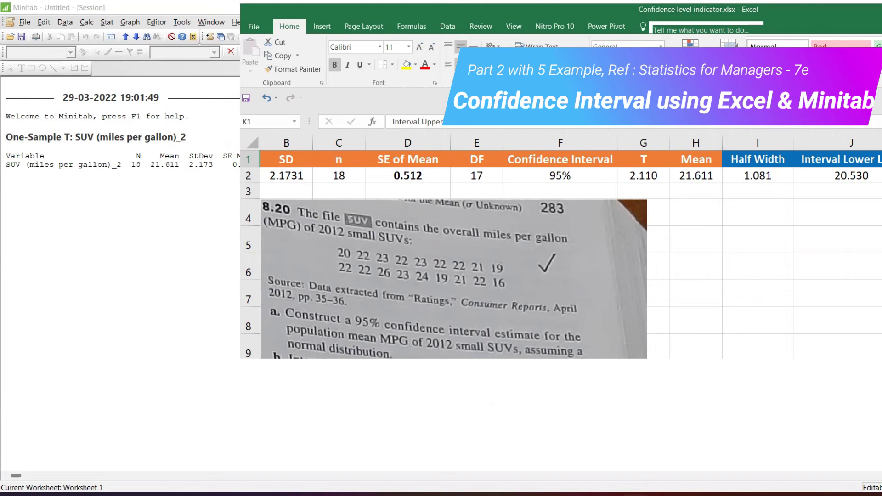
drag(835, 19, 825, 192)
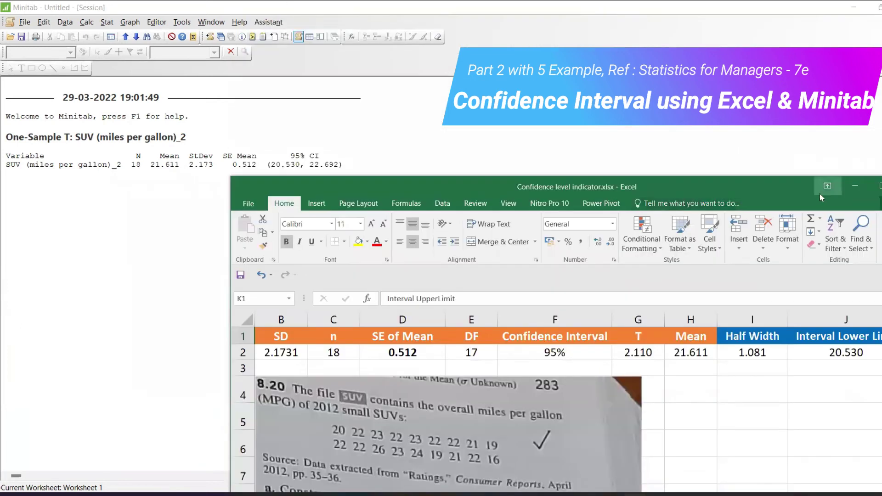
click(848, 184)
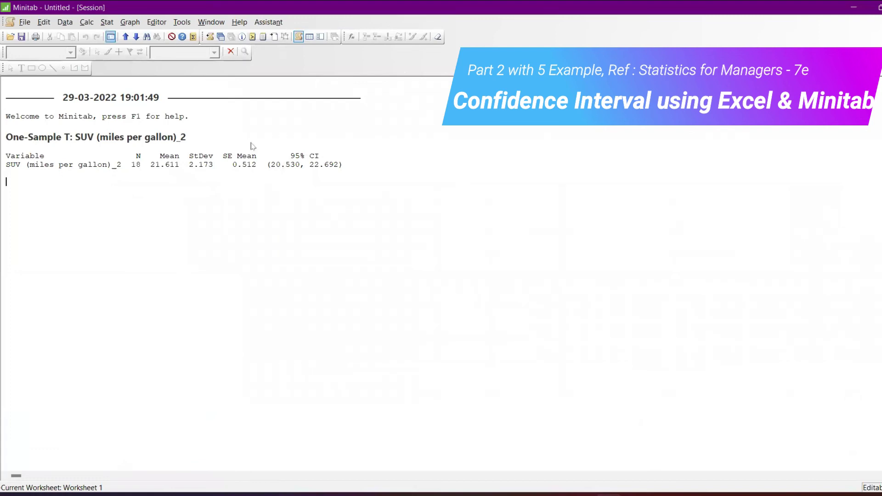
Step: Rerun 1-Sample t with C3 Sedans replacing the SUV column, at 95.0% confidence
key(ctrl+e)
click(519, 203)
key(Delete)
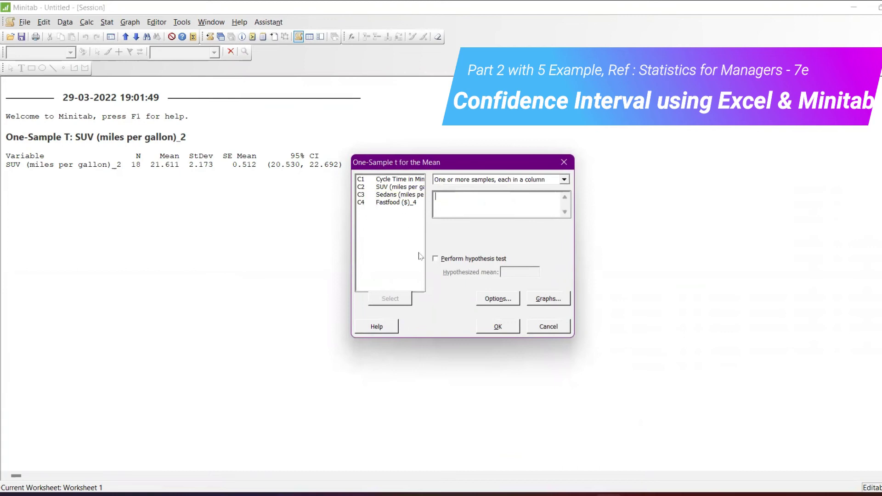
double_click(412, 195)
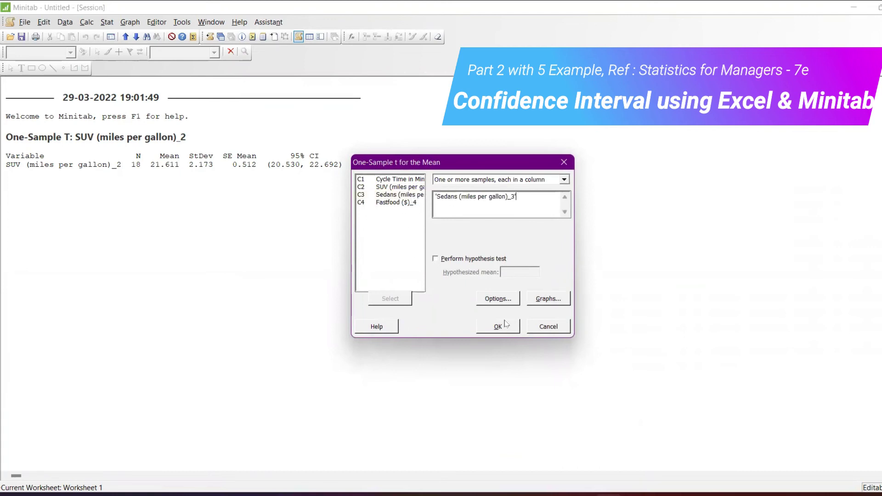
click(497, 298)
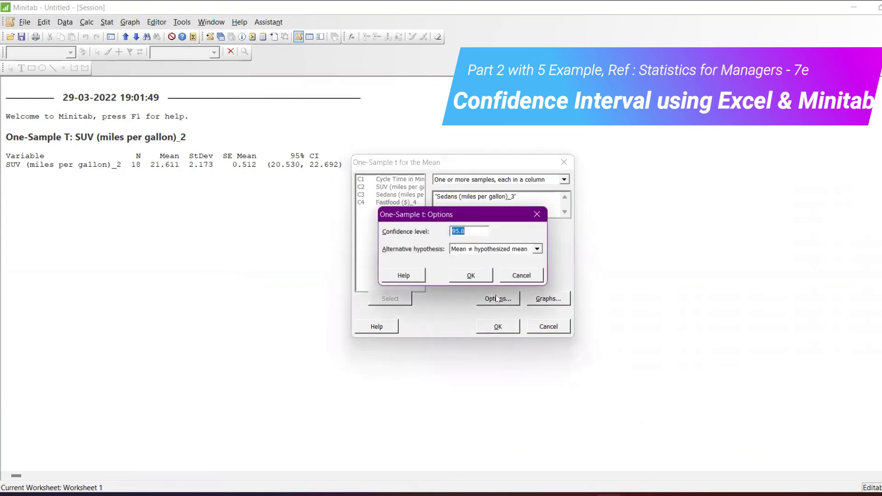
click(478, 277)
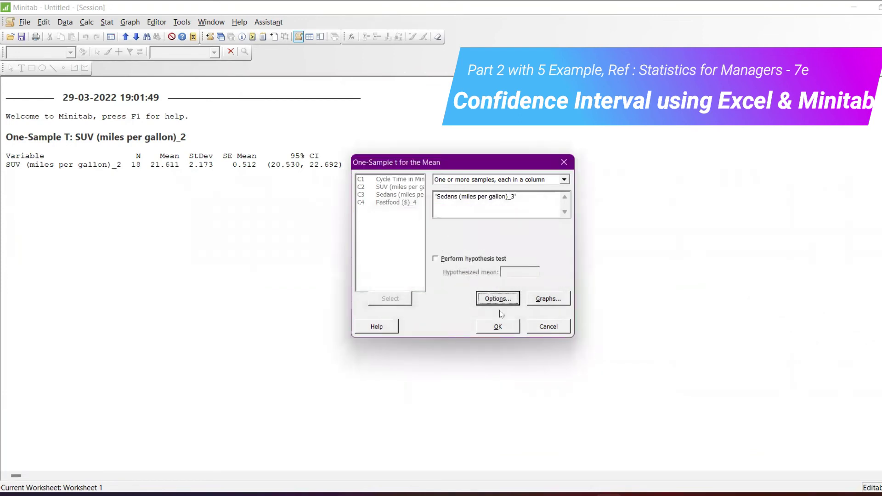
click(503, 327)
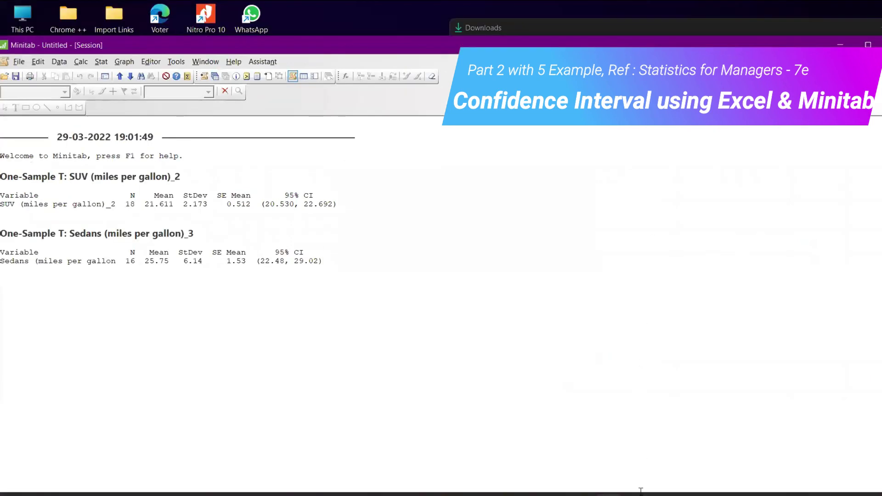
Step: Bring the workbook back full-screen on the 3.Sedans sheet to check its 22.480–29.020 limits
key(alt+Tab)
drag(675, 226, 618, 186)
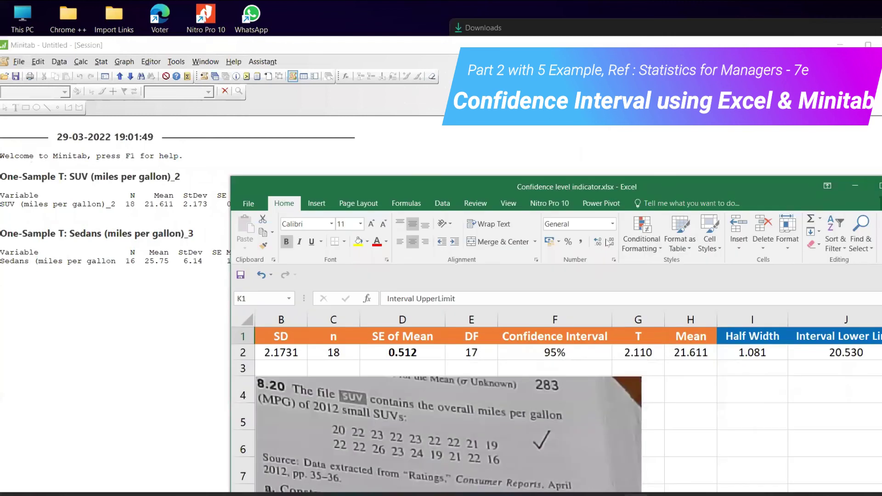
double_click(619, 187)
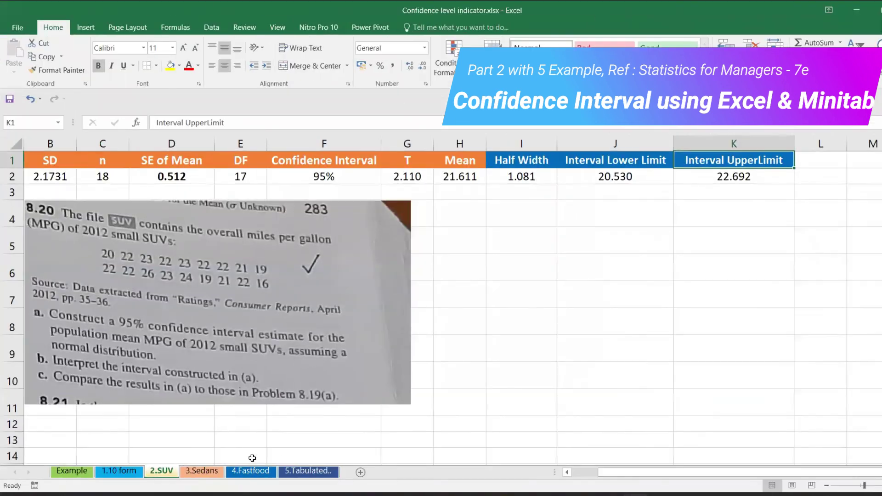
click(221, 473)
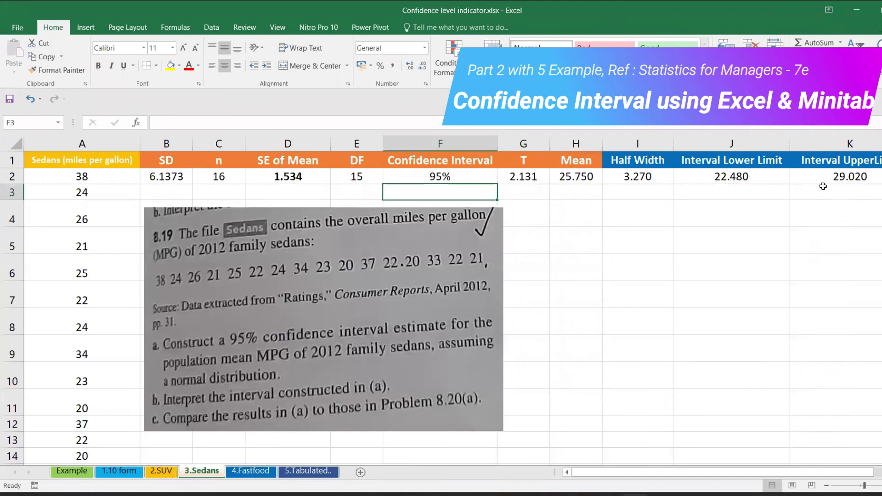
Step: Place the workbook beside Minitab's Session and switch to the 4.Fastfood sheet
double_click(727, 22)
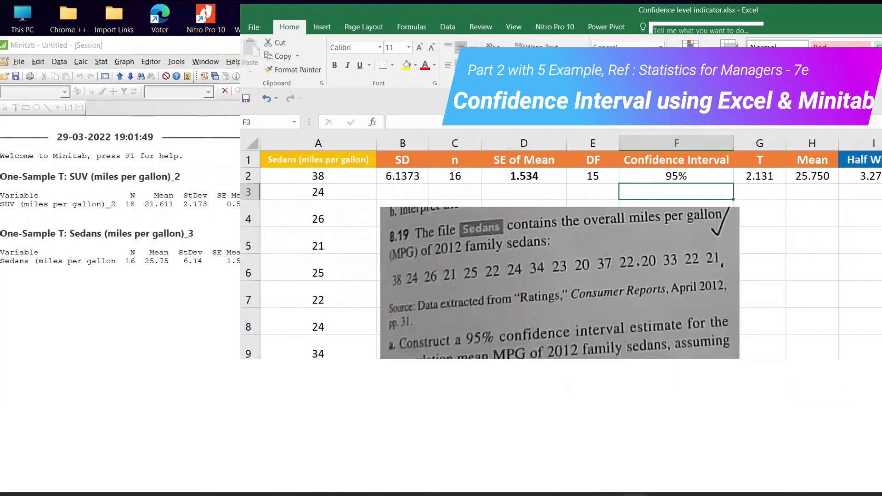
drag(597, 10, 609, 50)
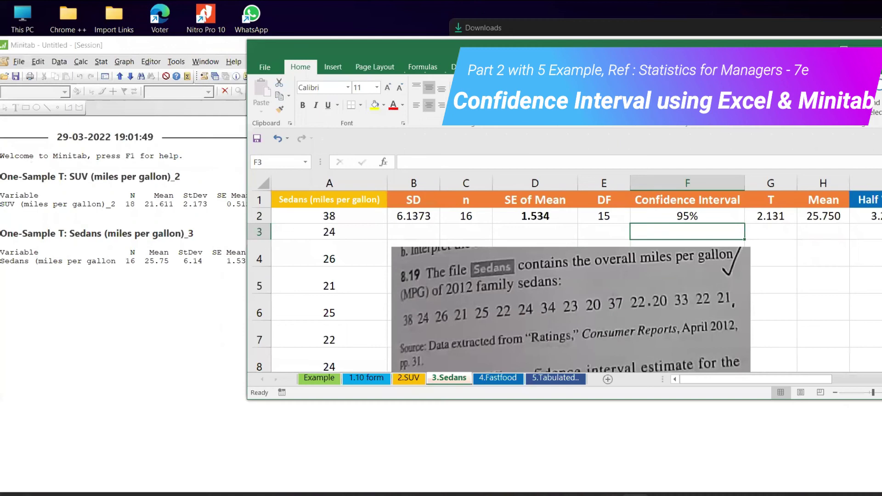
click(498, 378)
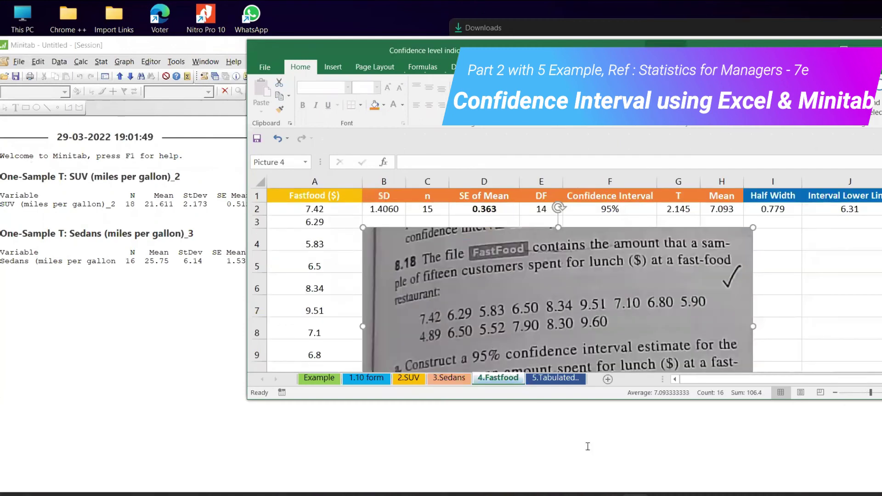
Step: Rerun Minitab's 1-Sample t on Fastfood ($)_4 instead of Sedans, giving a 6.315–7.872 CI
click(606, 482)
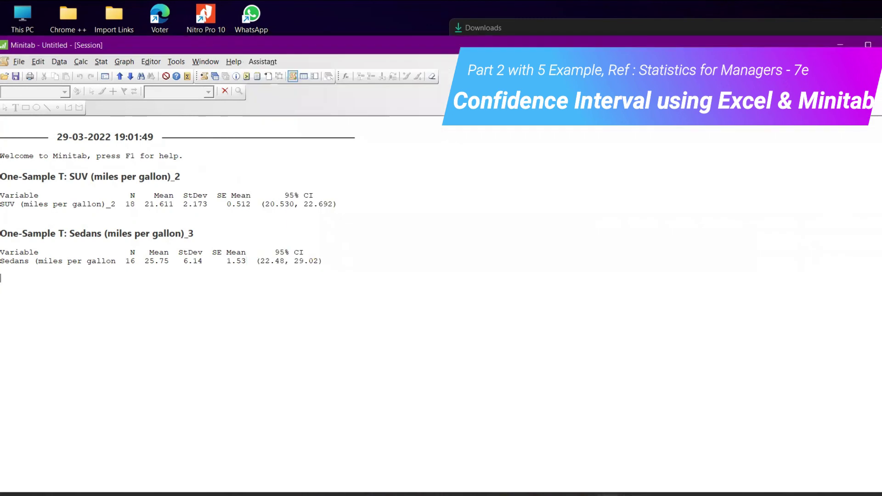
key(ctrl+e)
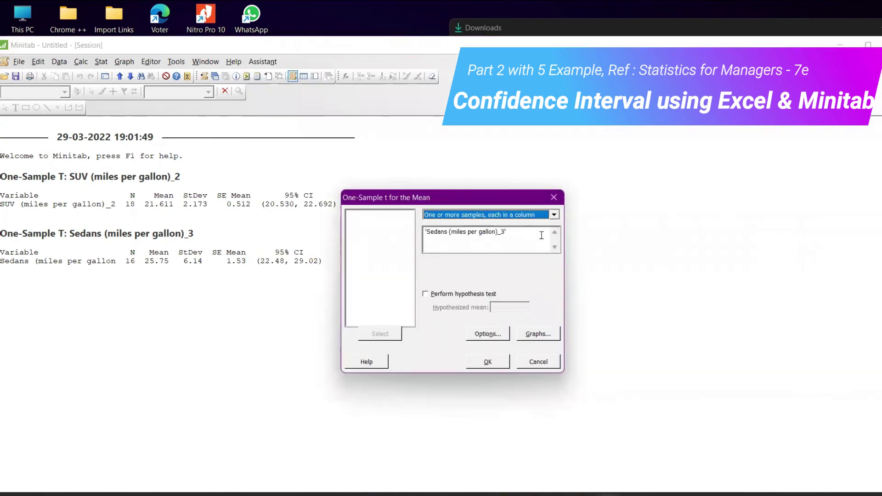
key(BackSpace)
key(BackSpace)
key(BackSpace)
key(BackSpace)
key(BackSpace)
key(BackSpace)
key(BackSpace)
key(BackSpace)
key(BackSpace)
key(BackSpace)
key(BackSpace)
key(BackSpace)
key(BackSpace)
key(BackSpace)
key(BackSpace)
key(BackSpace)
key(BackSpace)
key(BackSpace)
key(BackSpace)
key(BackSpace)
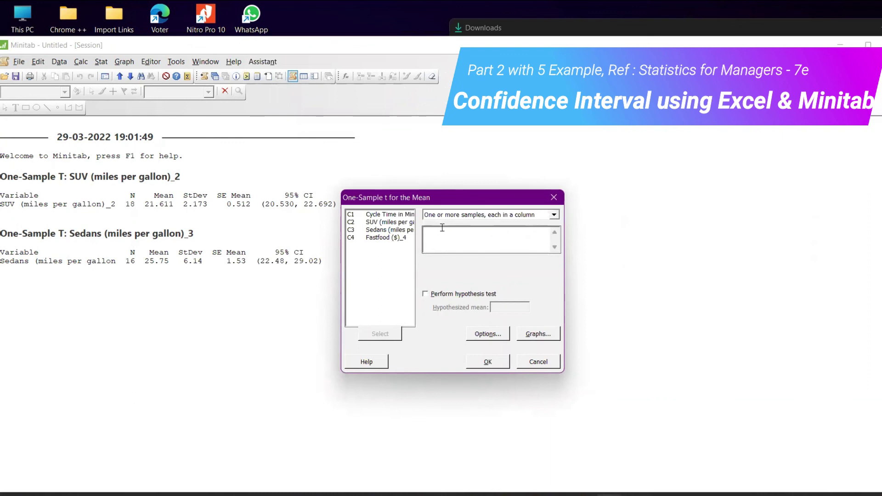
double_click(399, 237)
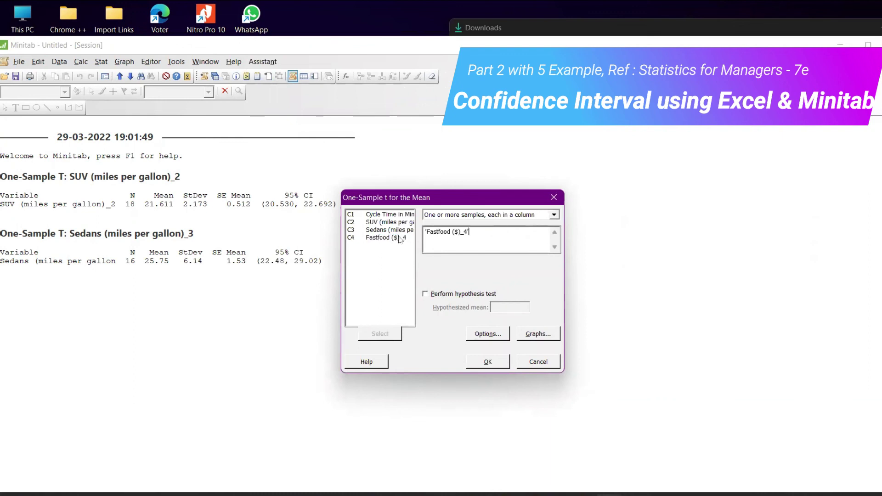
click(488, 361)
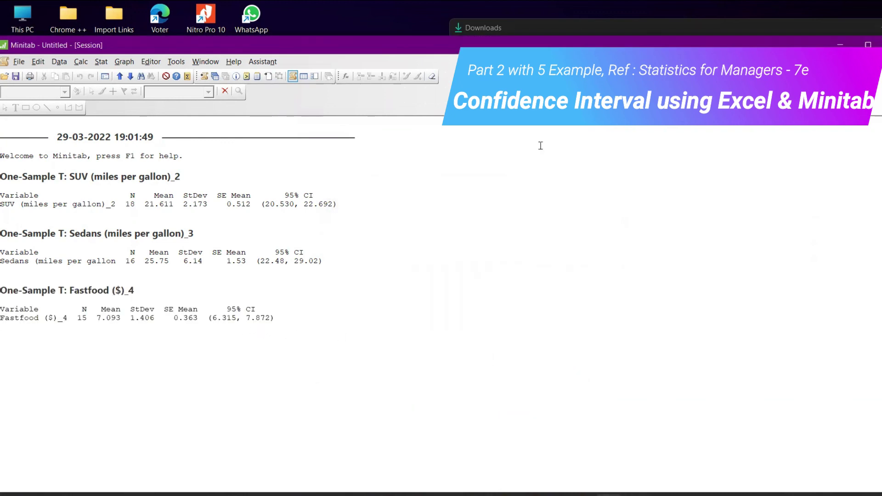
Step: Inspect the Fastfood sheet's lower and upper limit formulas in J2 and K2 (6.31 and 7.87)
click(653, 35)
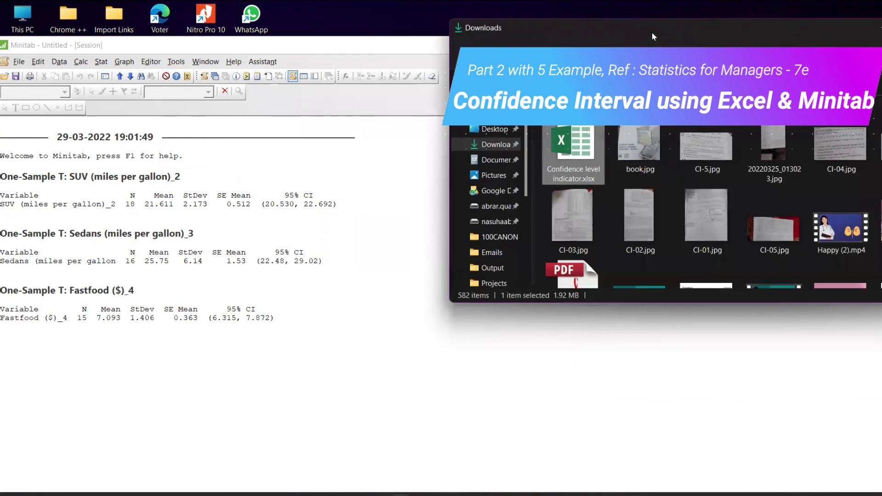
drag(653, 36, 534, 183)
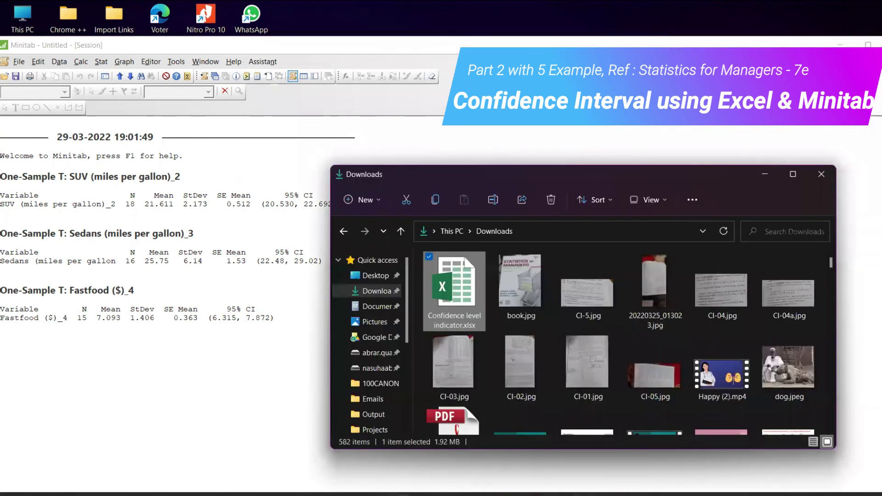
key(Return)
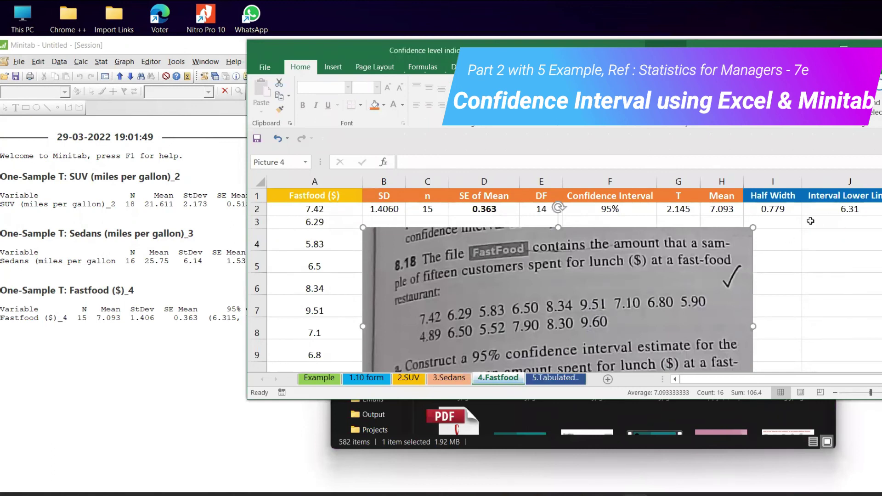
click(814, 205)
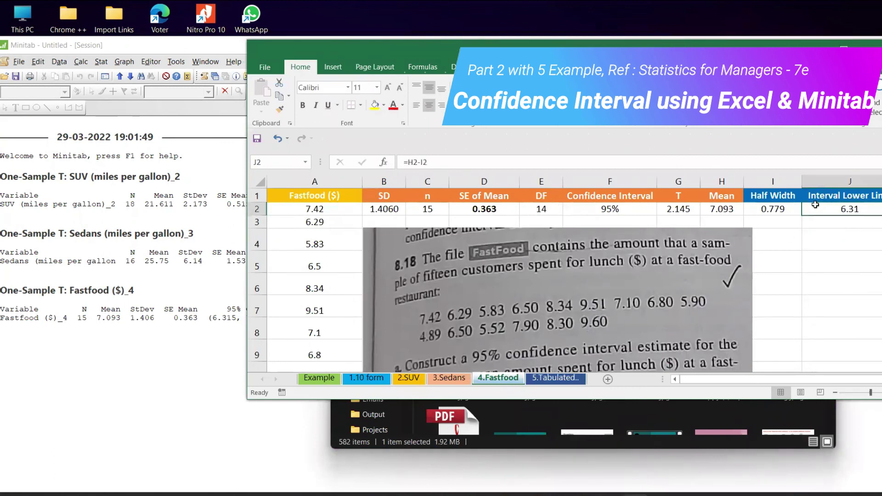
key(Right)
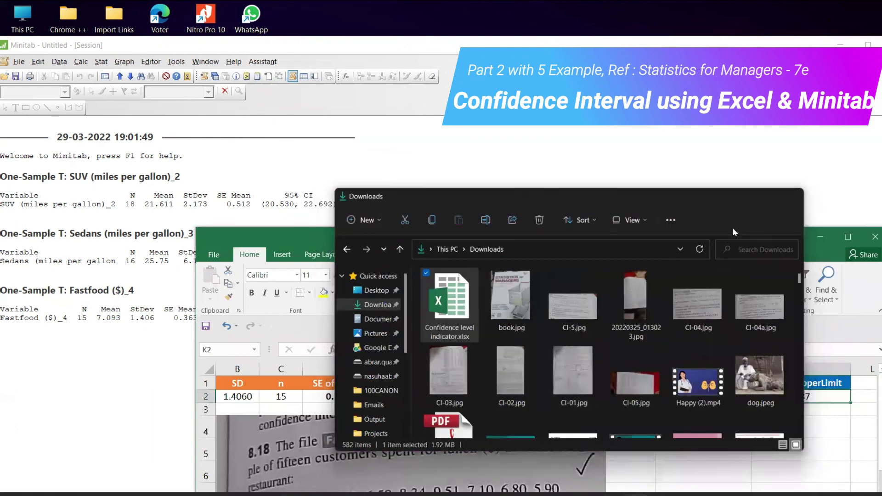
Step: Position the workbook to compare with Minitab's 6.315–7.872 Fastfood CI, then maximize it
click(752, 239)
drag(751, 239, 752, 241)
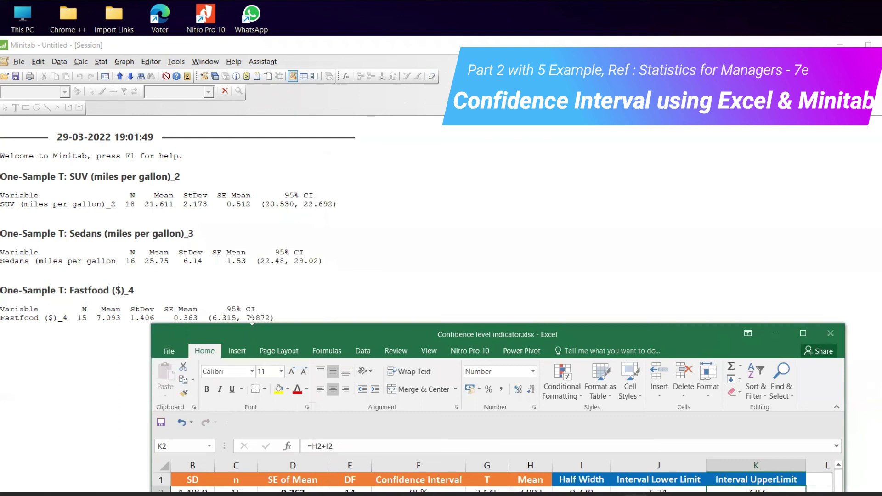
click(216, 320)
drag(360, 338, 359, 335)
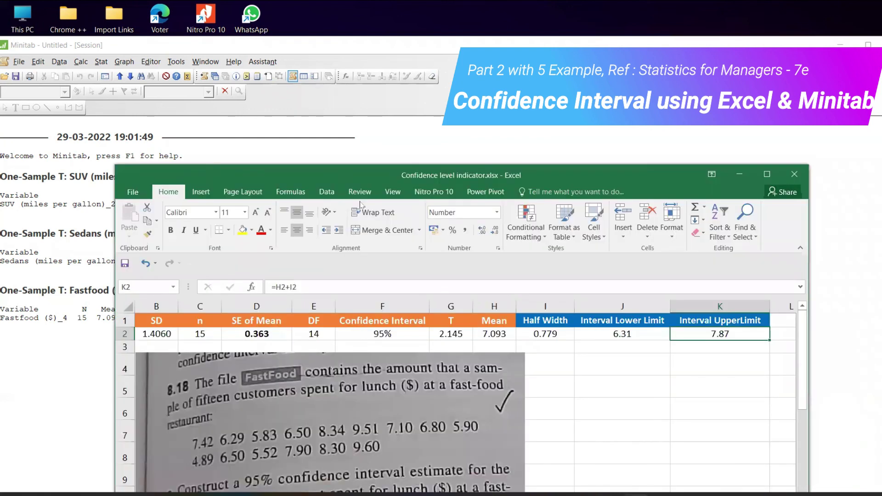
click(767, 172)
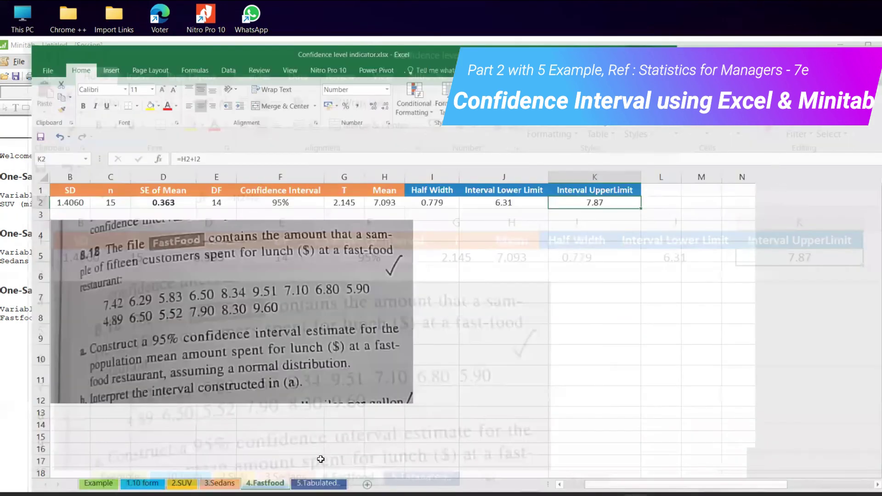
Step: Switch to the 5.Tabulated sheet, whose first example shows limits 66.22 to 77.06
click(298, 472)
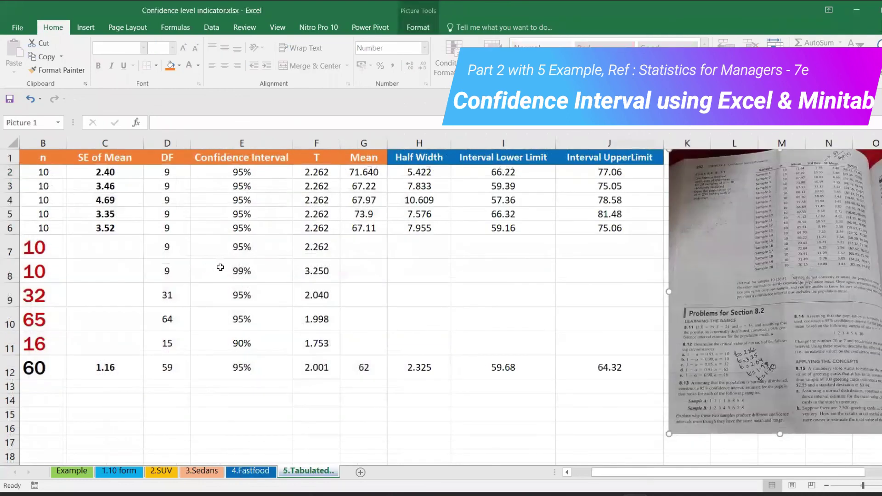